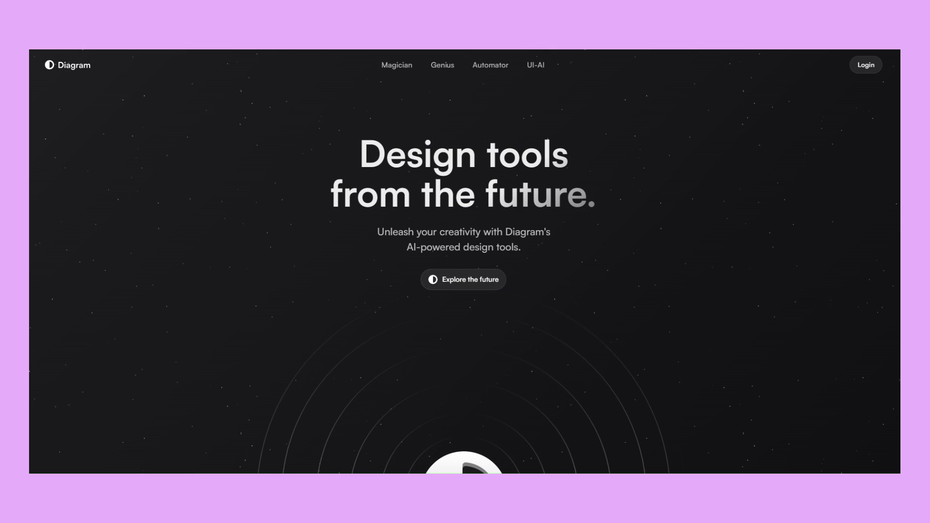
- Accept the cookies on the Diagram homepage and scroll further down the page
scroll(464, 261, down, 1)
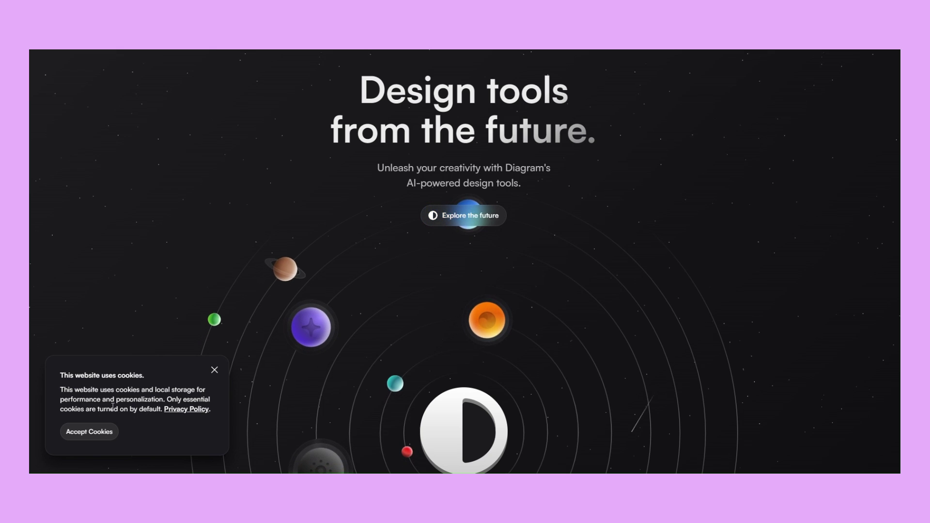
click(90, 431)
scroll(189, 315, down, 2)
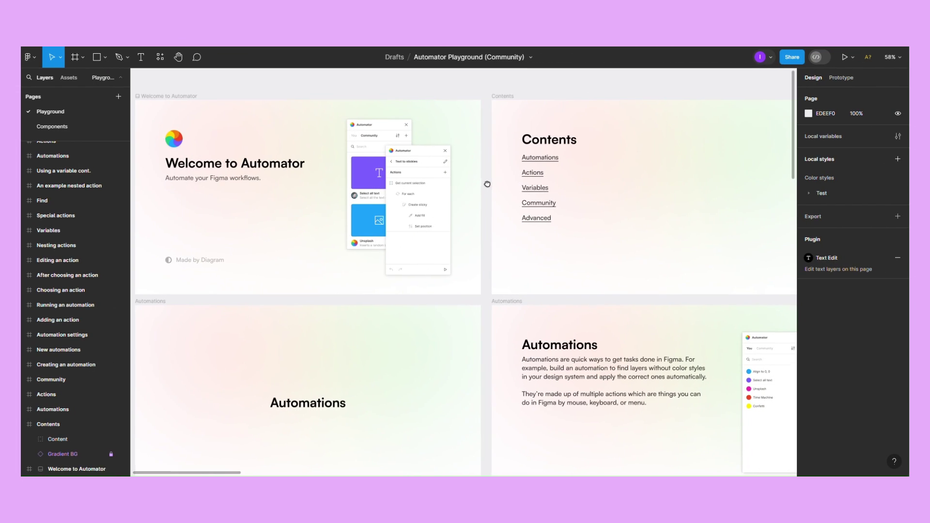
- Pan across the Automator frames from Automations through Creating, Running and Editing an action
drag(487, 184, 459, 83)
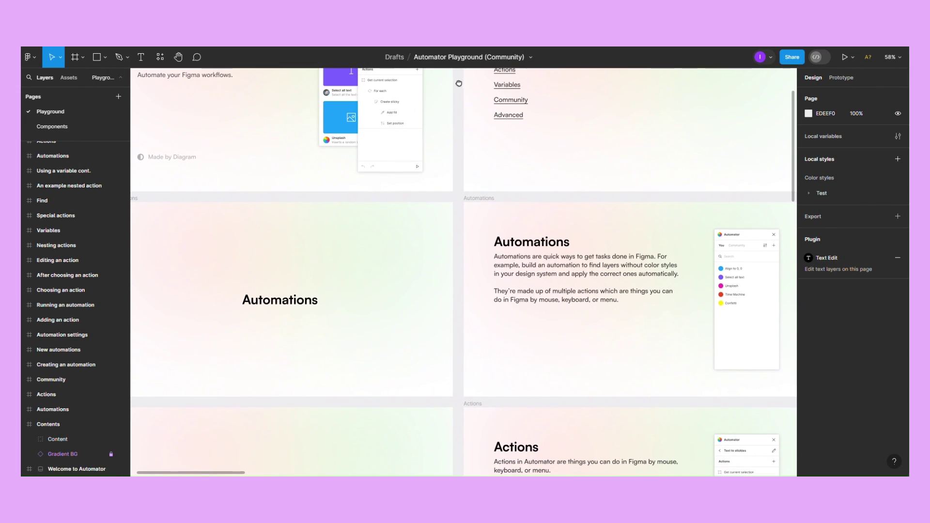
drag(470, 304, 355, 205)
drag(743, 300, 302, 286)
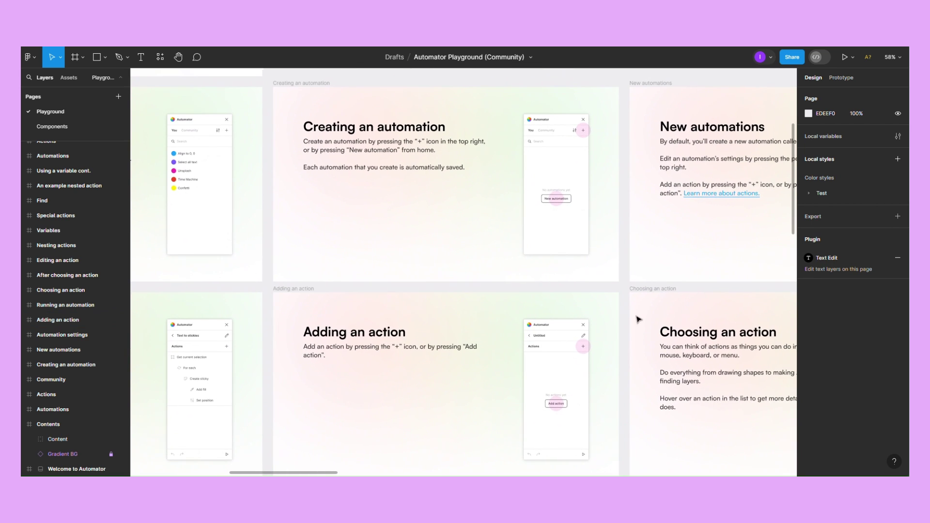
drag(711, 291, 409, 269)
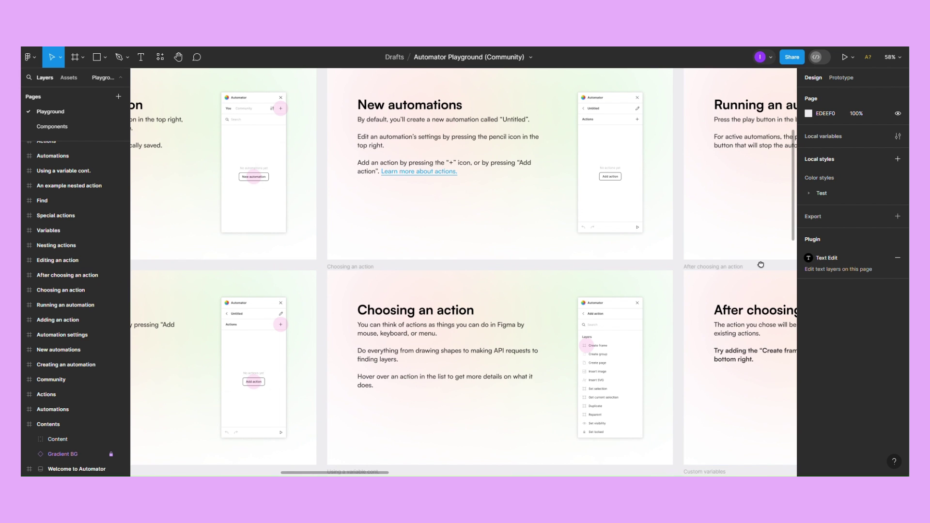
drag(761, 264, 443, 267)
drag(777, 267, 461, 269)
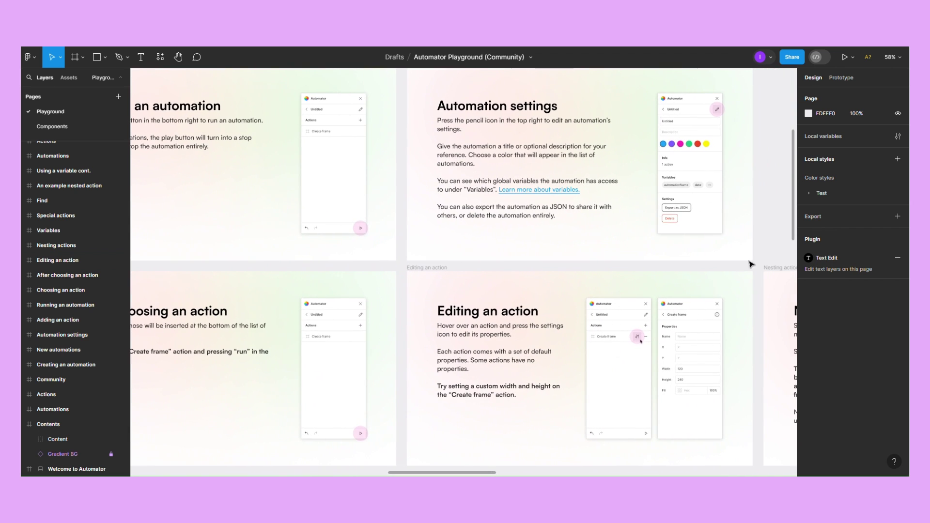
drag(775, 264, 490, 252)
- Pan to Nesting actions and Default variables, zoom out, and select the Special actions frame
drag(678, 232, 531, 219)
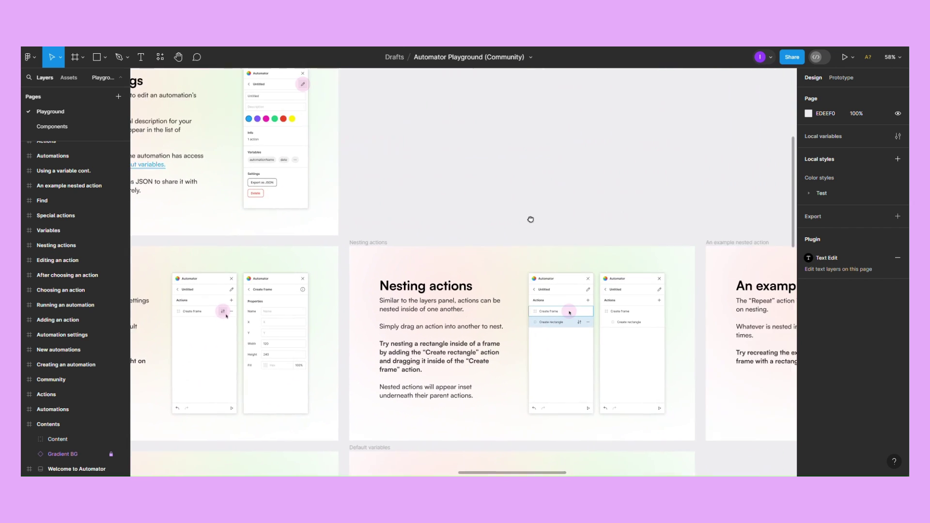
drag(657, 343, 749, 184)
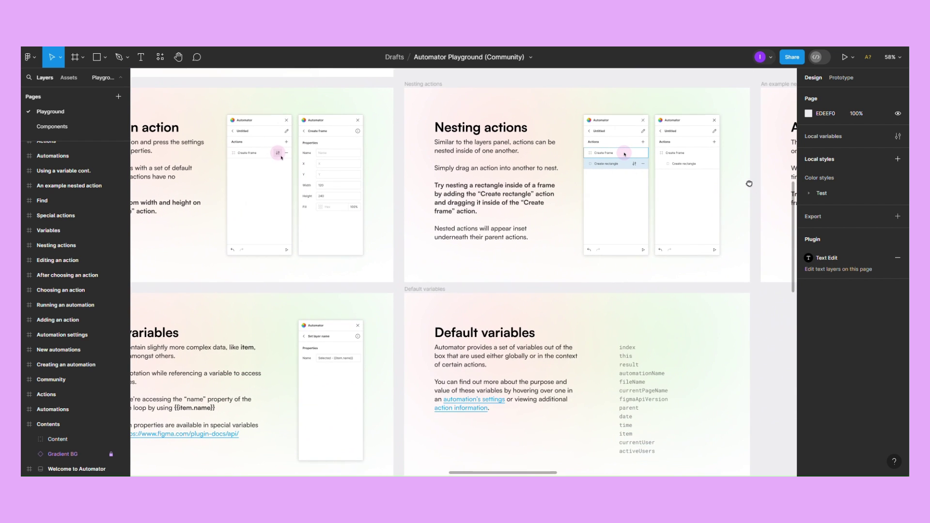
scroll(690, 297, down, 10)
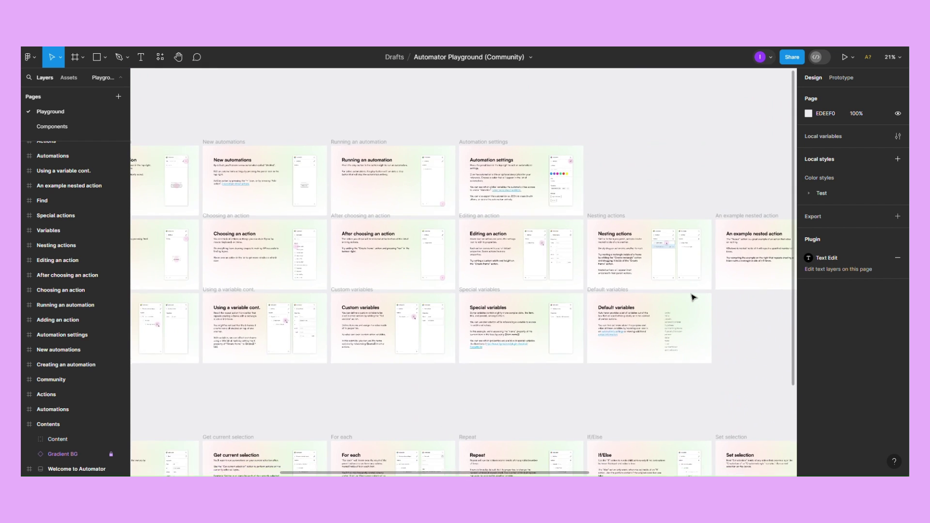
drag(731, 297, 749, 254)
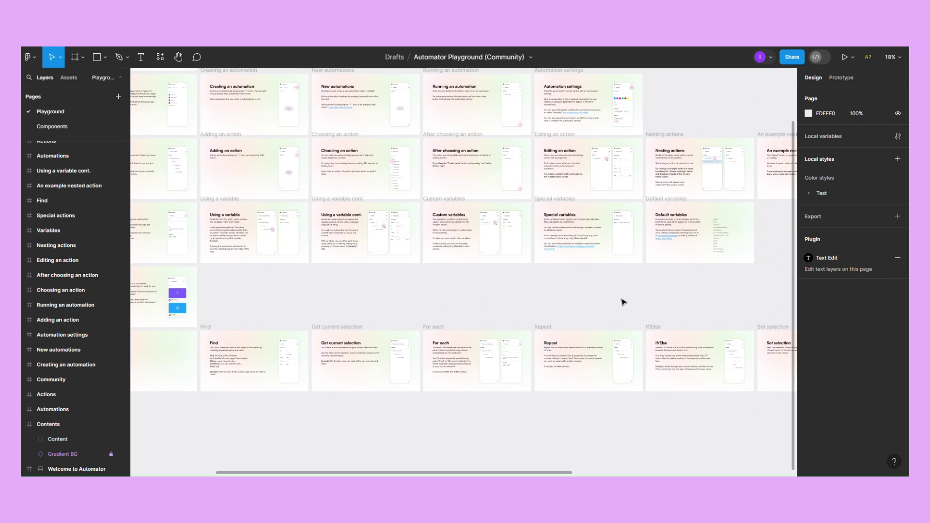
scroll(425, 280, left, 5)
click(392, 322)
scroll(393, 322, up, 1)
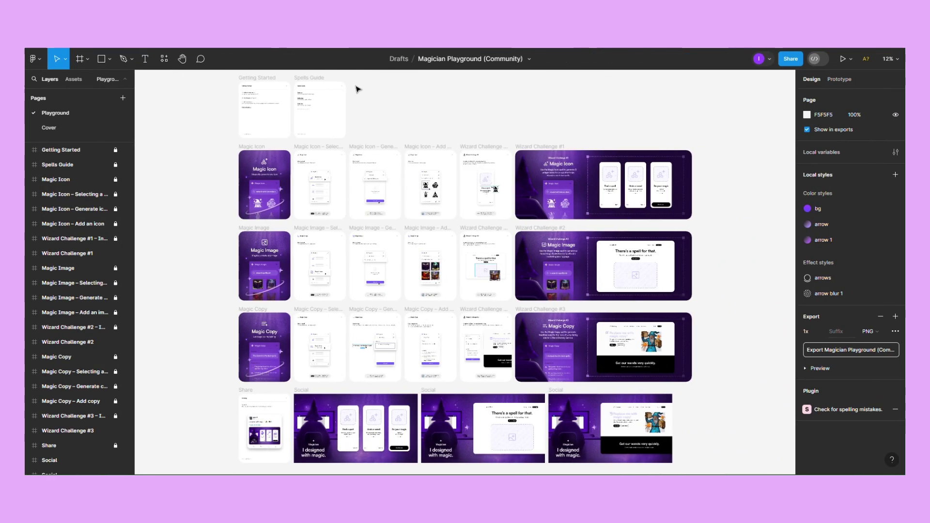
- Zoom and pan to show the Magician Getting Started and Spells Guide frames fully
scroll(352, 80, up, 4)
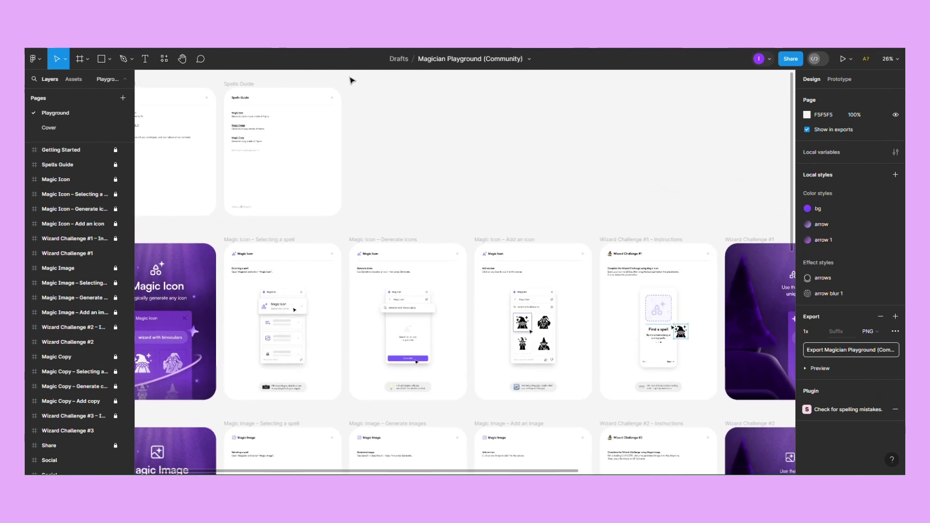
scroll(352, 80, up, 3)
drag(352, 85, 570, 86)
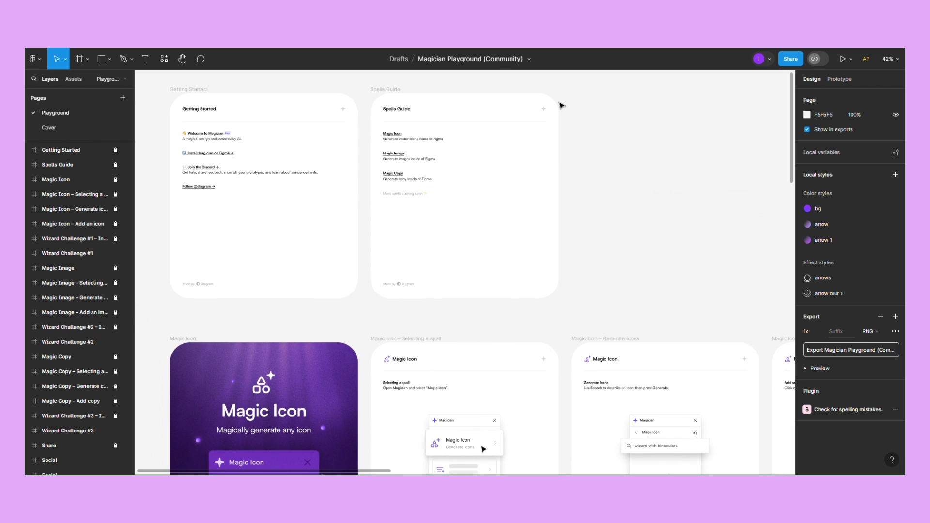
scroll(567, 101, up, 5)
drag(518, 141, 772, 176)
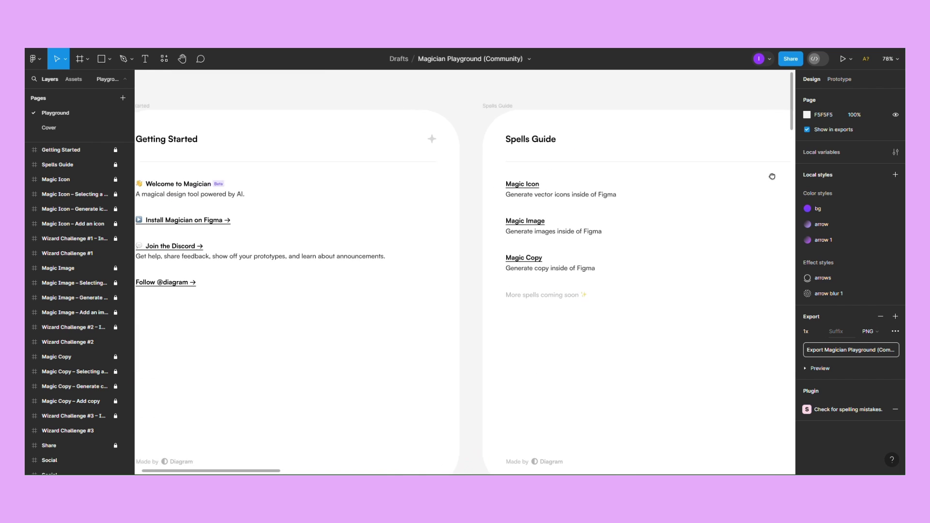
drag(396, 181, 447, 149)
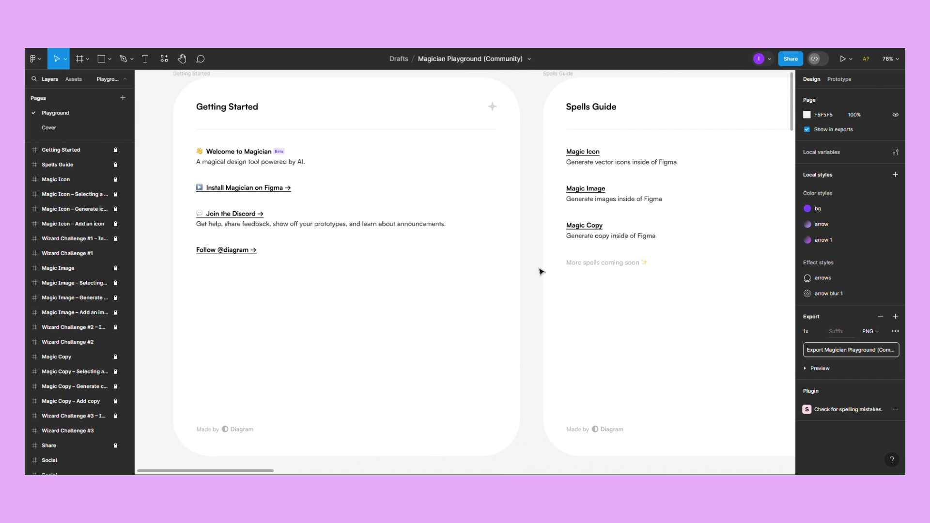
- Pan through the Magic Icon frames to the purple Wizard Challenge #1 frame, then zoom out
drag(545, 407, 523, 80)
drag(509, 380, 503, 205)
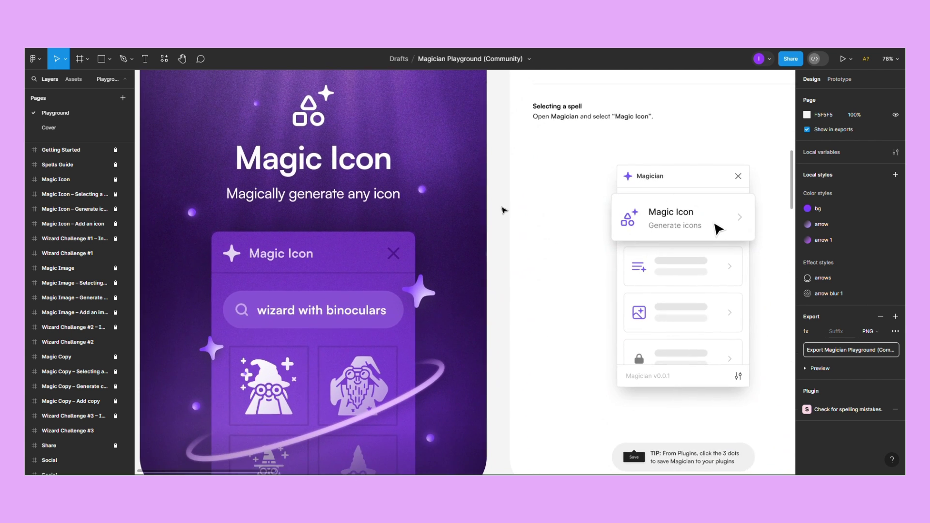
scroll(502, 218, down, 3)
drag(722, 273, 391, 257)
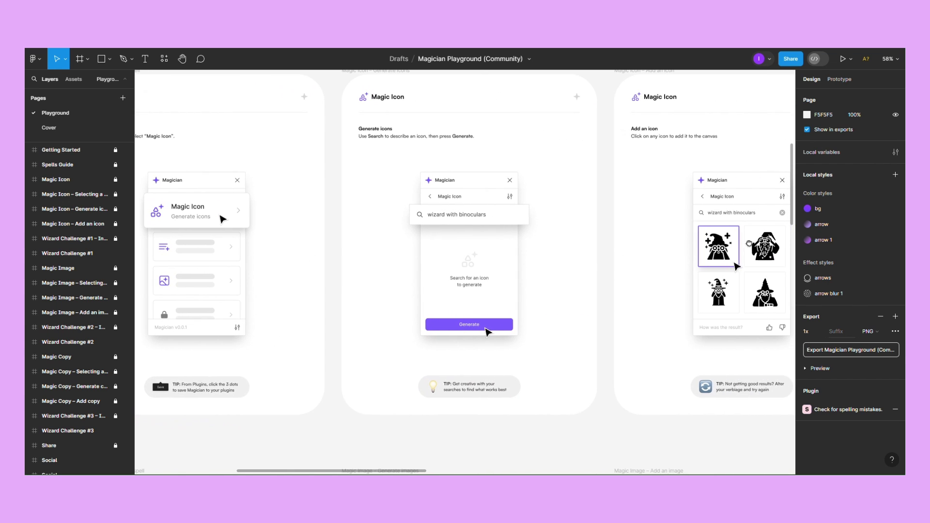
drag(749, 244, 277, 248)
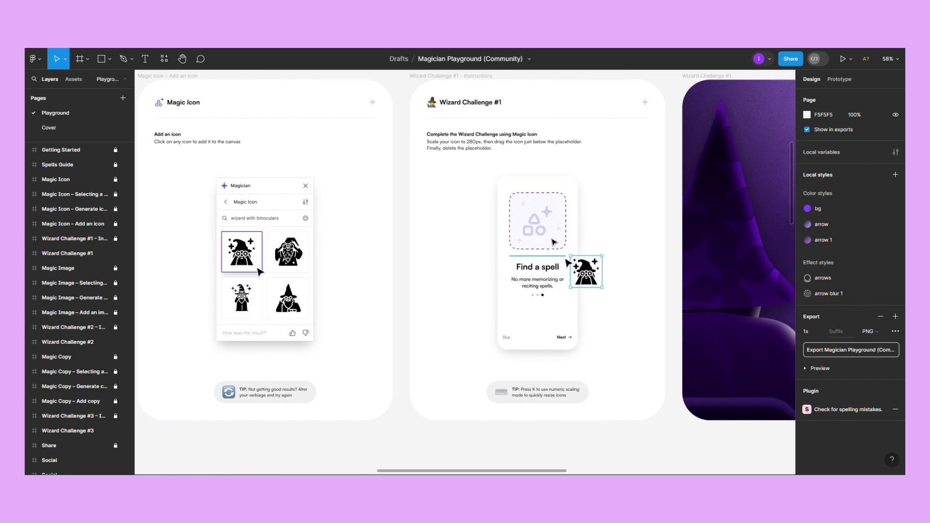
drag(742, 240, 231, 236)
scroll(231, 235, right, 5)
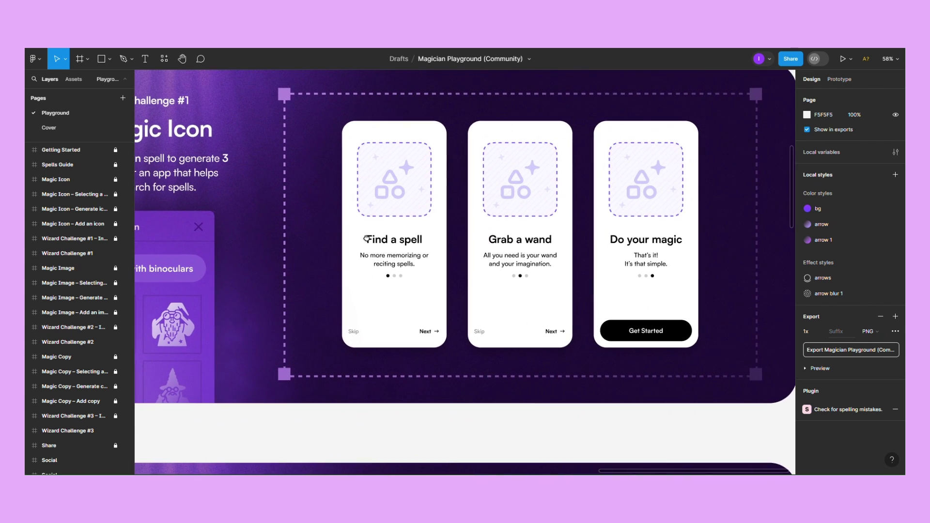
scroll(393, 236, down, 8)
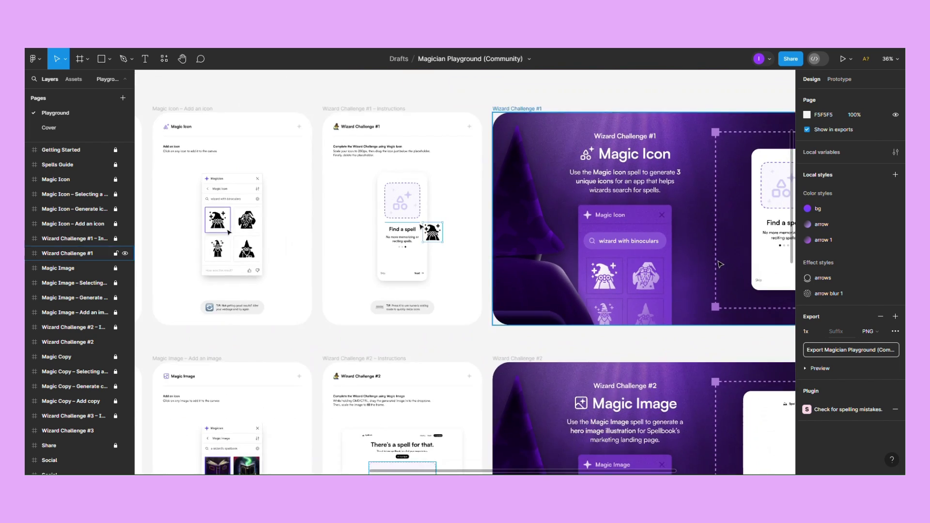
scroll(550, 298, down, 5)
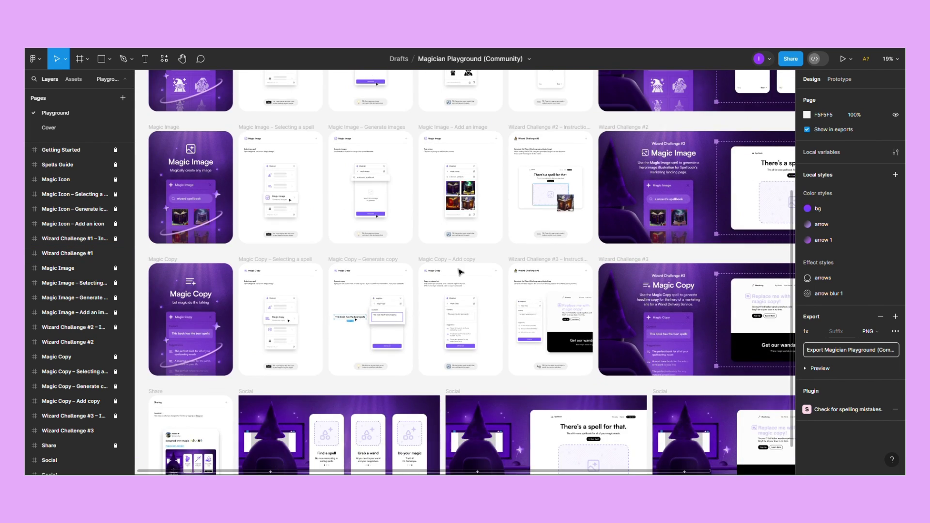
scroll(438, 251, up, 3)
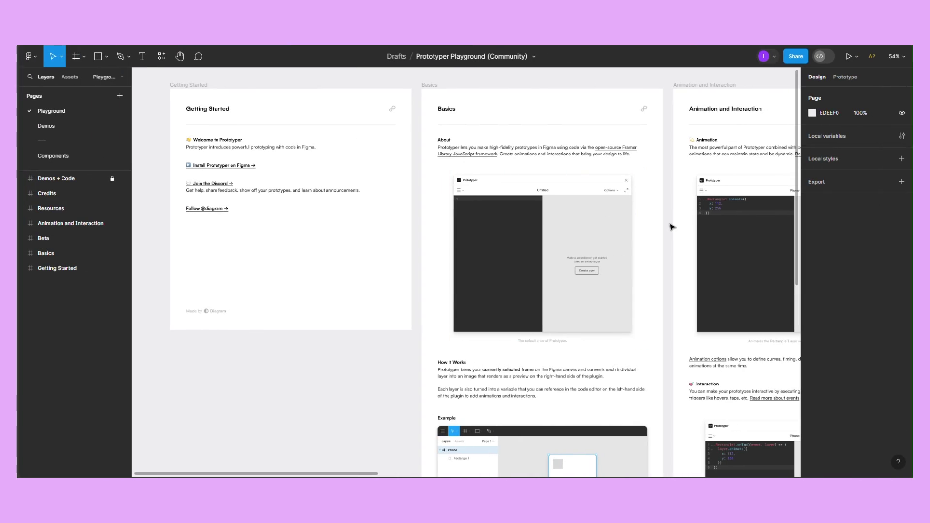
- Select Getting Started and pan through the Basics example text and the Interaction section
click(396, 143)
scroll(399, 144, up, 2)
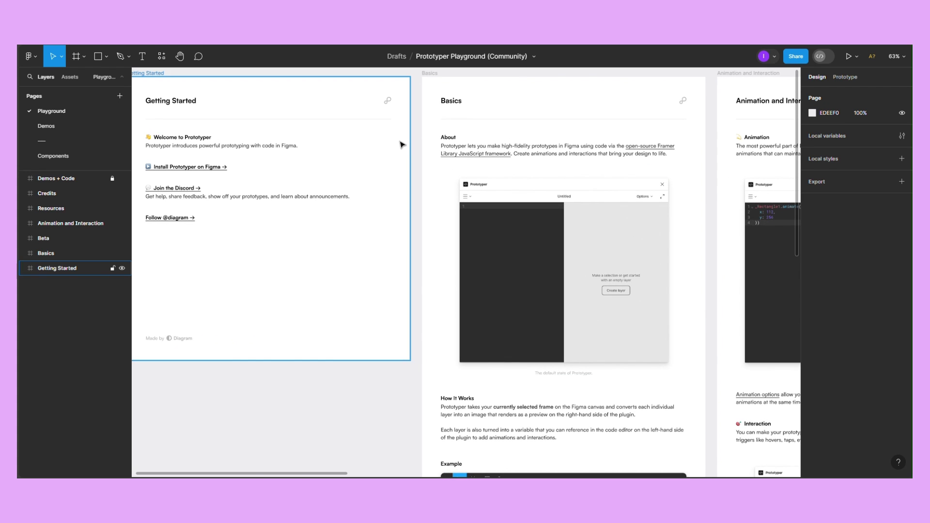
scroll(576, 181, right, 5)
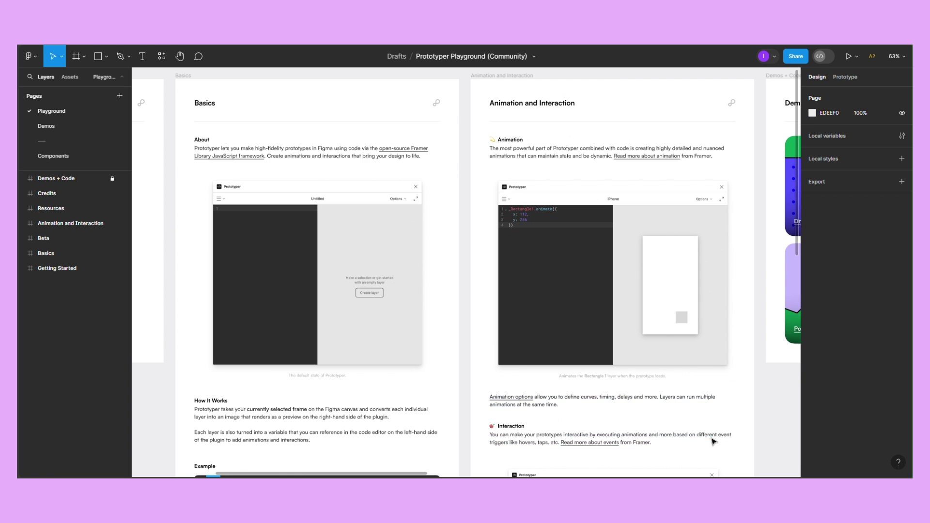
drag(714, 441, 677, 100)
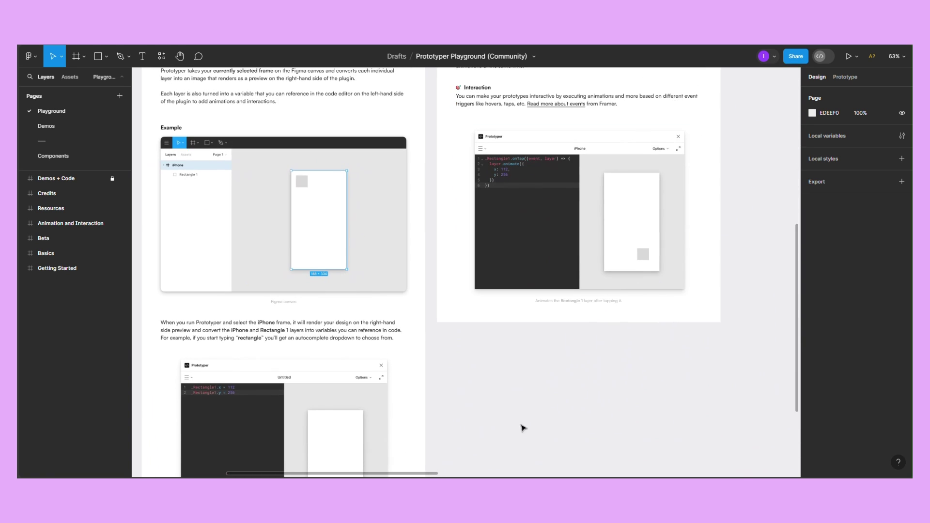
drag(523, 428, 527, 257)
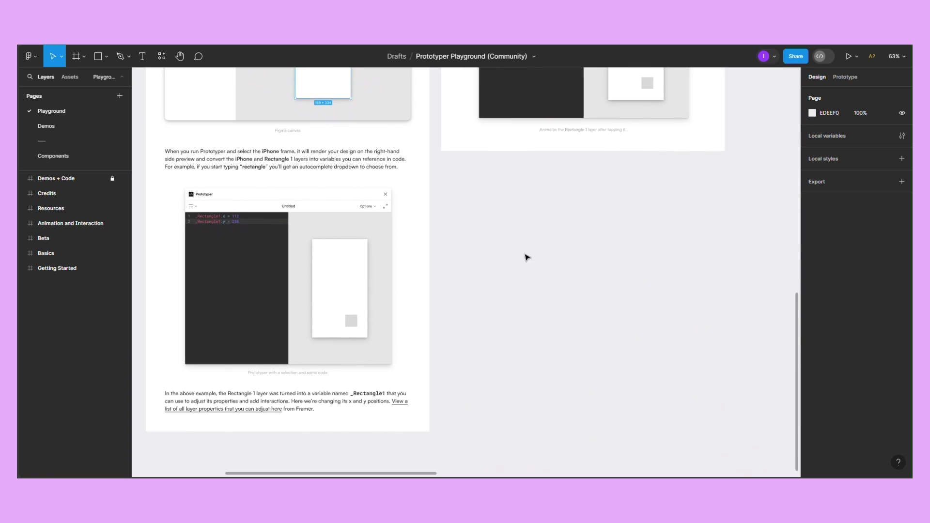
drag(634, 182, 449, 452)
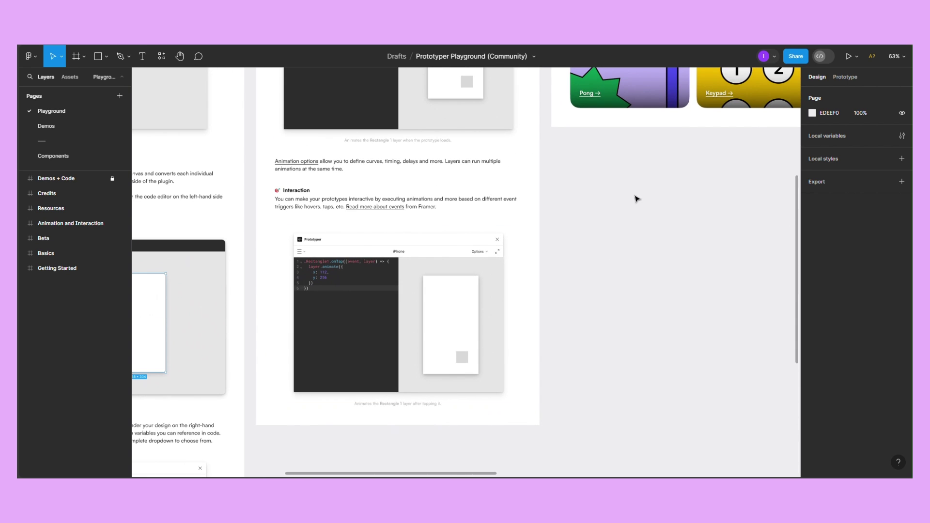
- Pan across the Demos + Code, Beta and Resources frames to the Credits frame
drag(553, 130, 531, 369)
scroll(531, 367, up, 3)
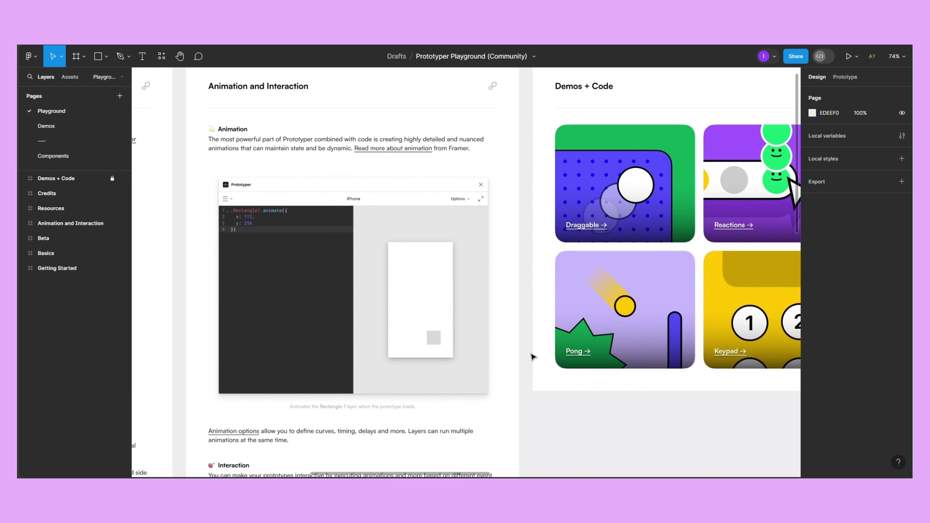
drag(615, 100, 335, 122)
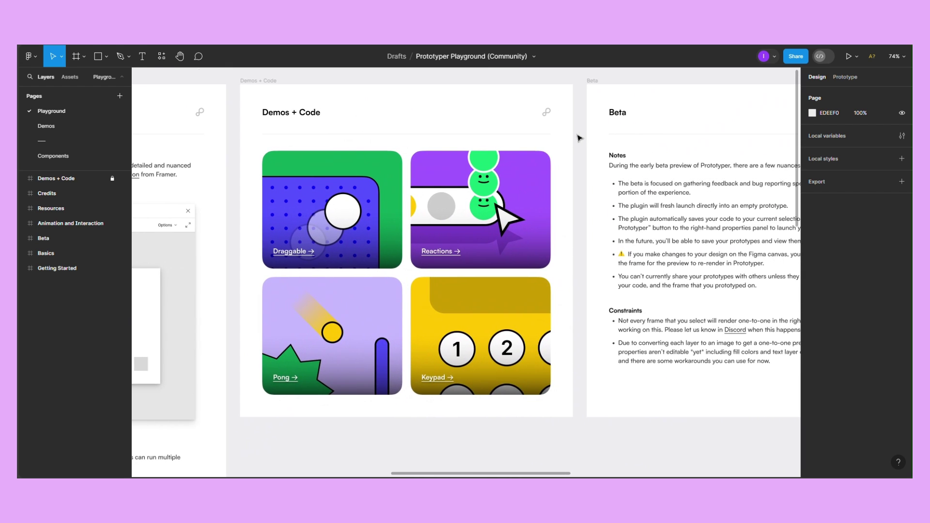
drag(712, 143, 312, 152)
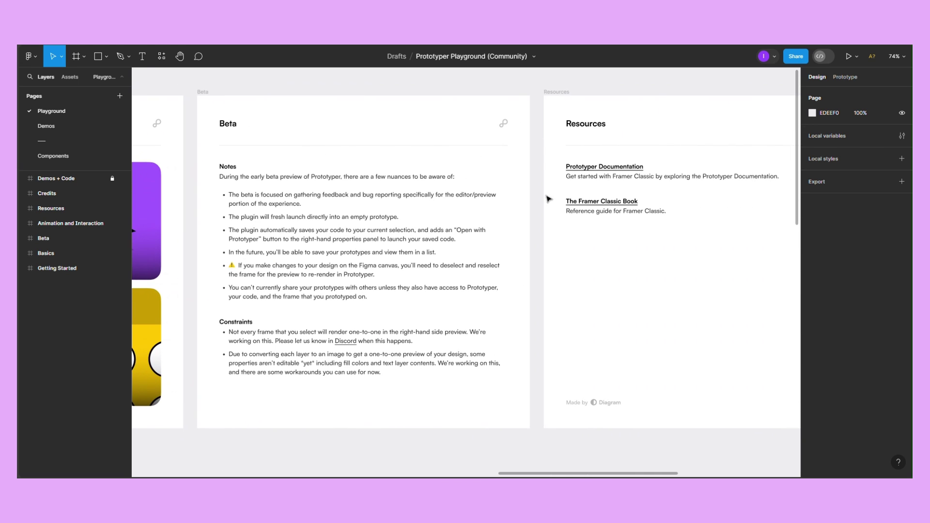
drag(732, 219, 295, 214)
scroll(647, 222, right, 4)
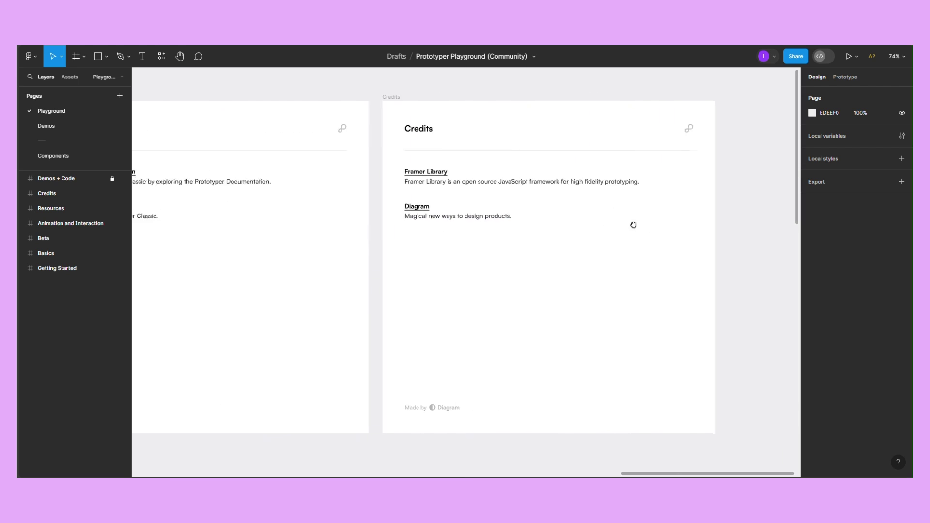
- Switch to the Demos page, zoom on the frames, and launch Prototyper with Ctrl+Alt+P
click(78, 126)
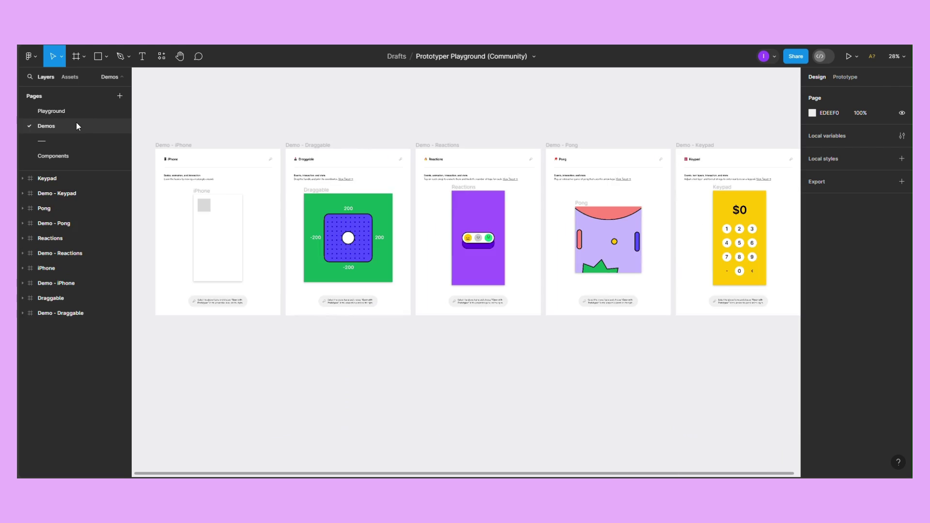
scroll(274, 119, up, 5)
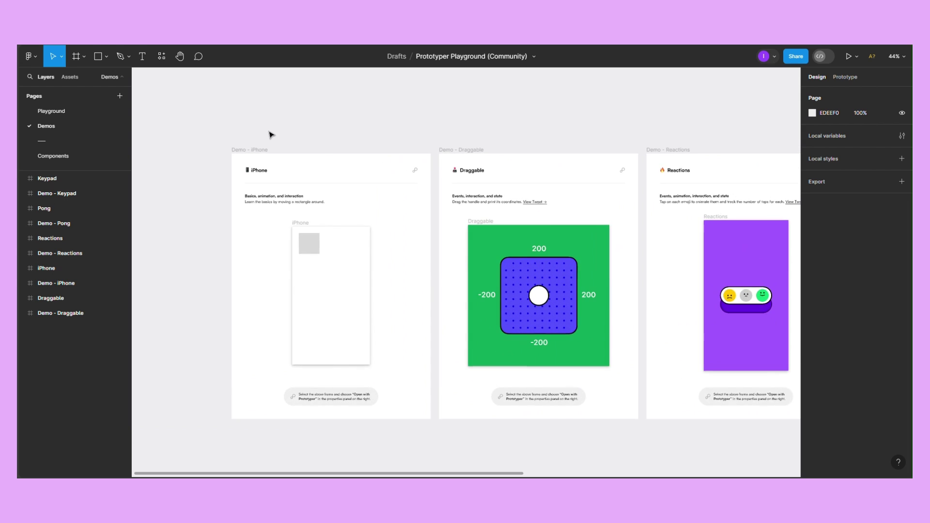
scroll(500, 284, down, 3)
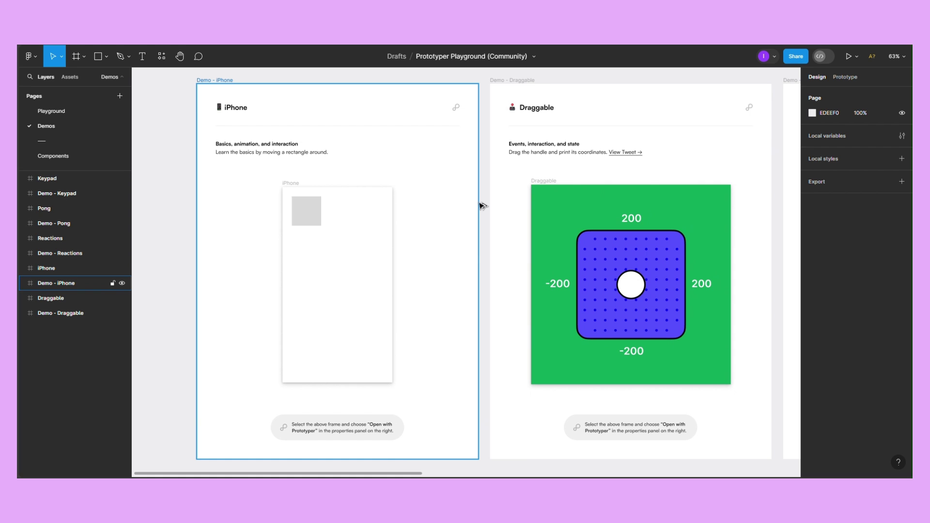
key(ctrl+alt+p)
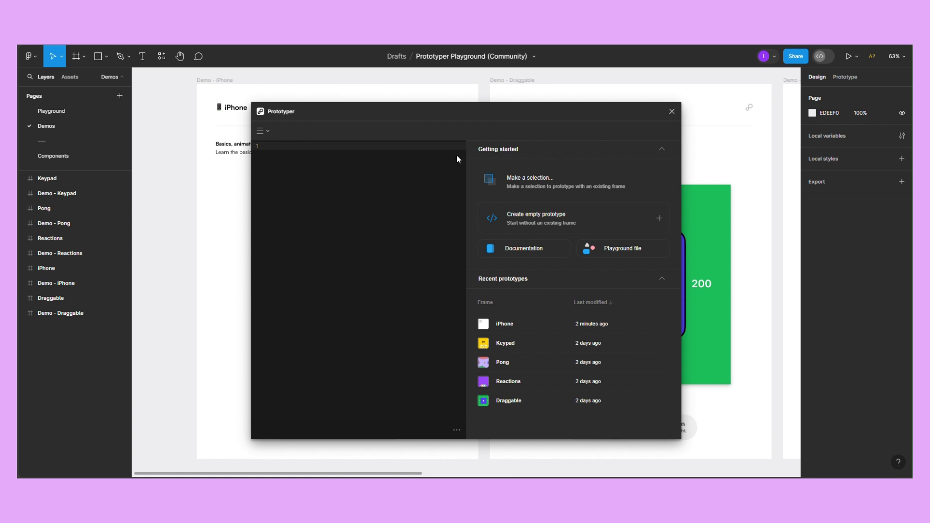
- Load the iPhone prototype, restart its preview, and tap the rectangle to animate it
drag(428, 116, 591, 125)
click(290, 183)
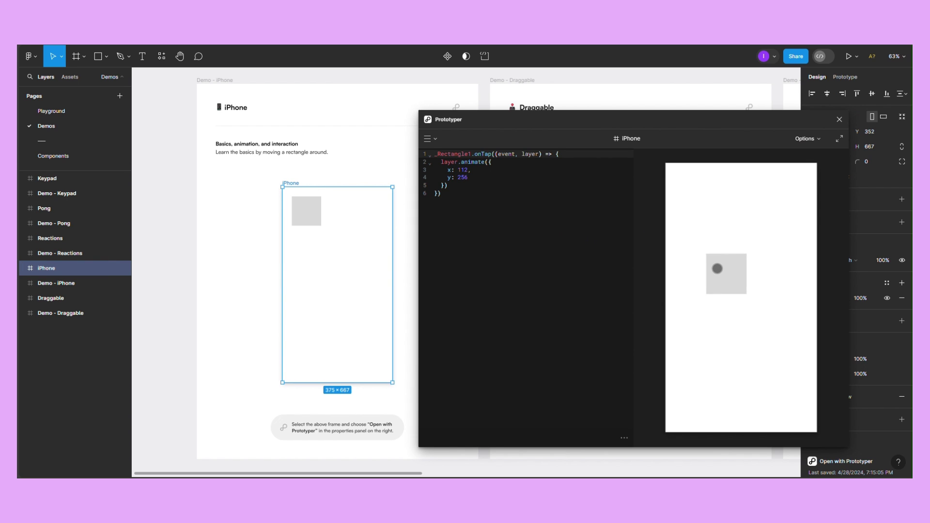
click(806, 139)
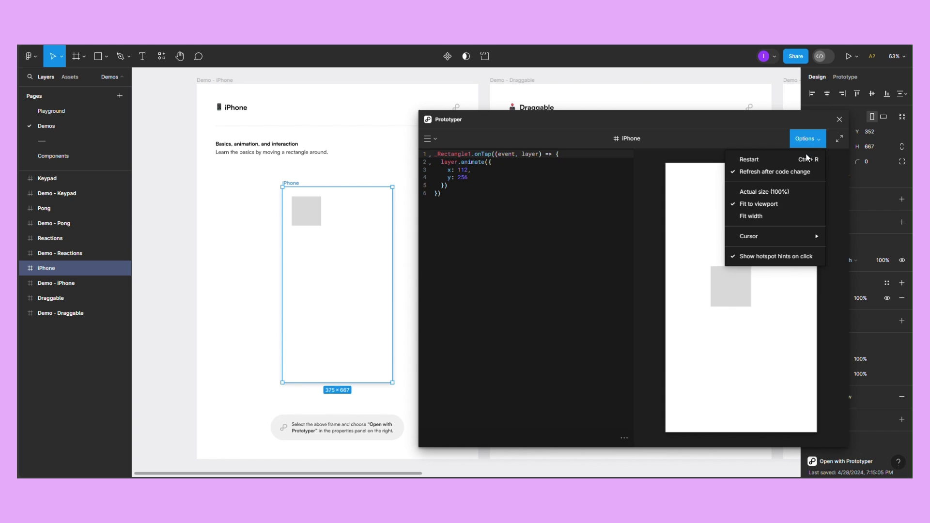
click(799, 159)
click(700, 199)
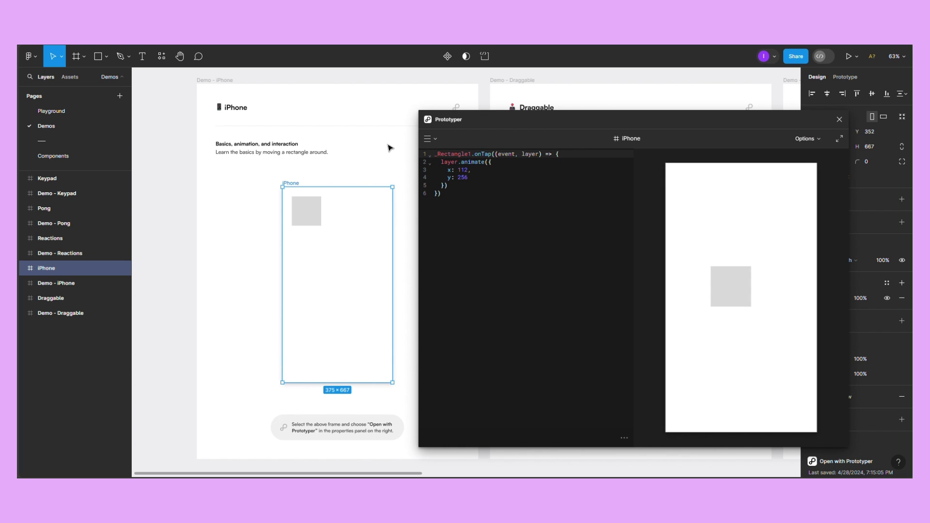
- Deselect the iPhone frame and load the Draggable frame into Prototyper
click(411, 91)
scroll(283, 196, right, 10)
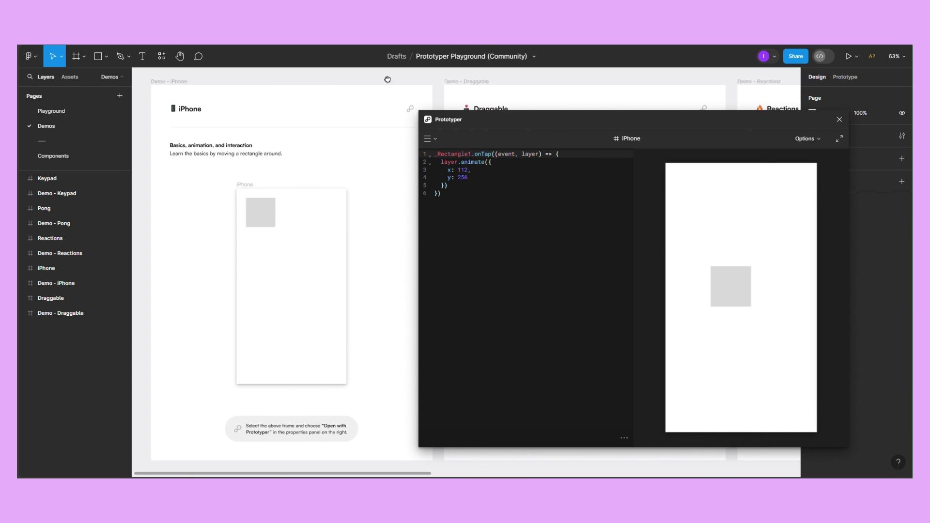
click(278, 178)
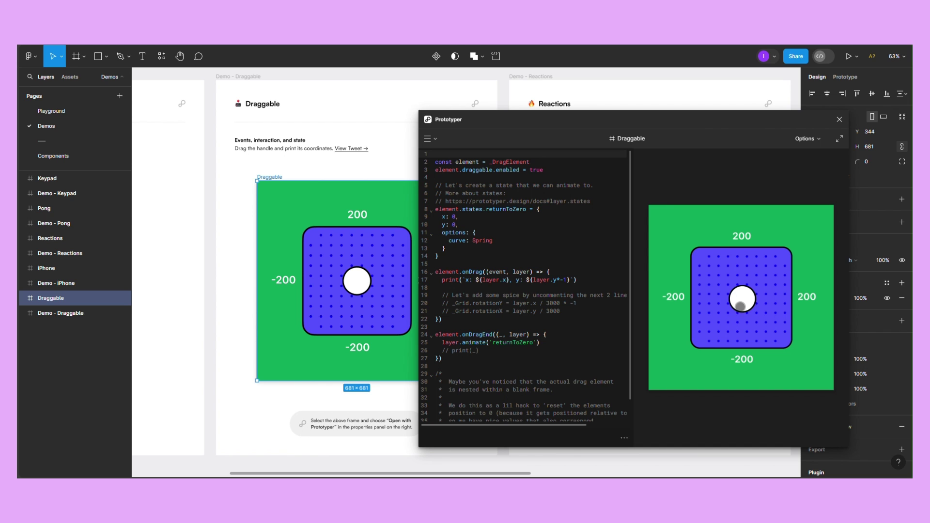
- Drag the Draggable handle around the preview to log its x/y coordinates, then scroll toward Reactions
drag(740, 306, 738, 345)
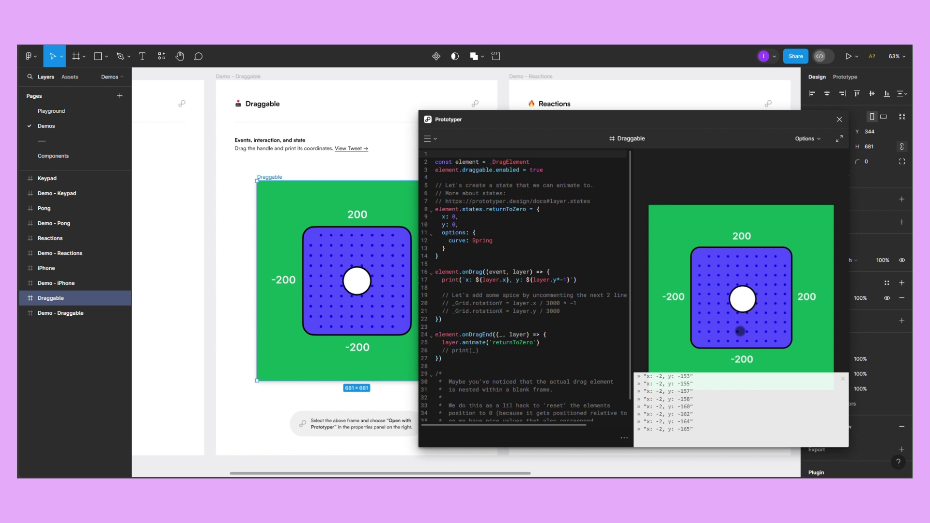
drag(736, 300, 788, 334)
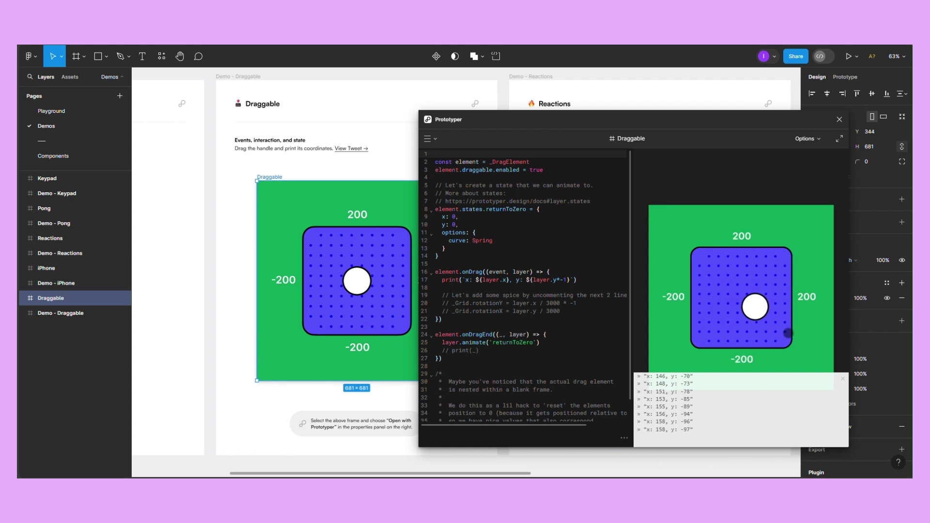
drag(775, 263, 705, 319)
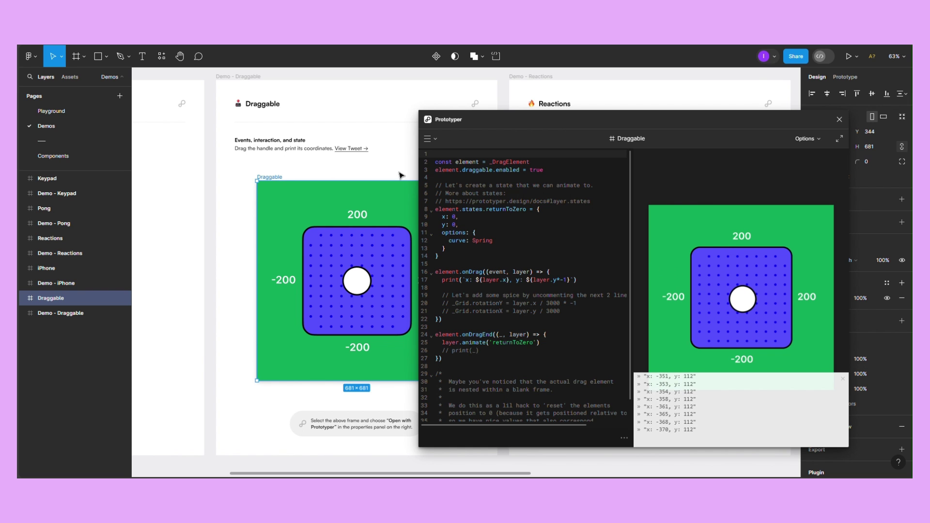
scroll(401, 175, right, 5)
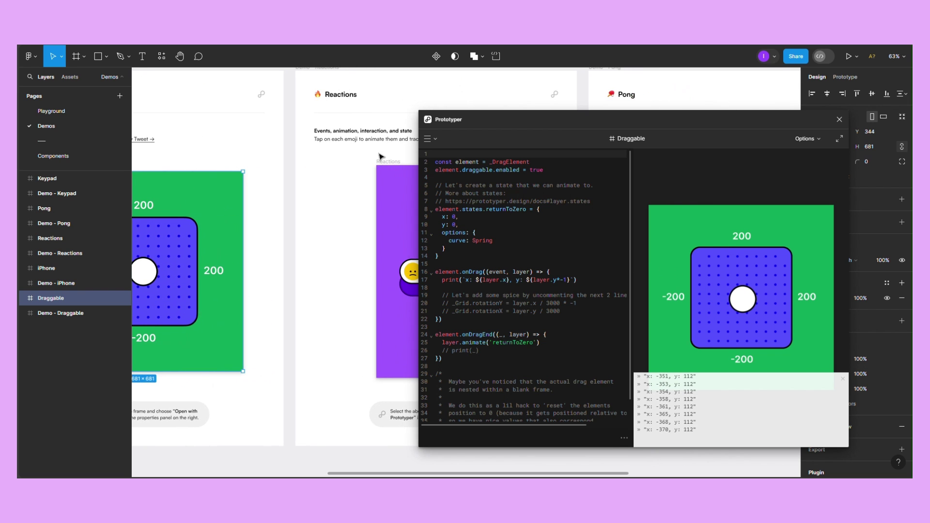
scroll(380, 156, right, 3)
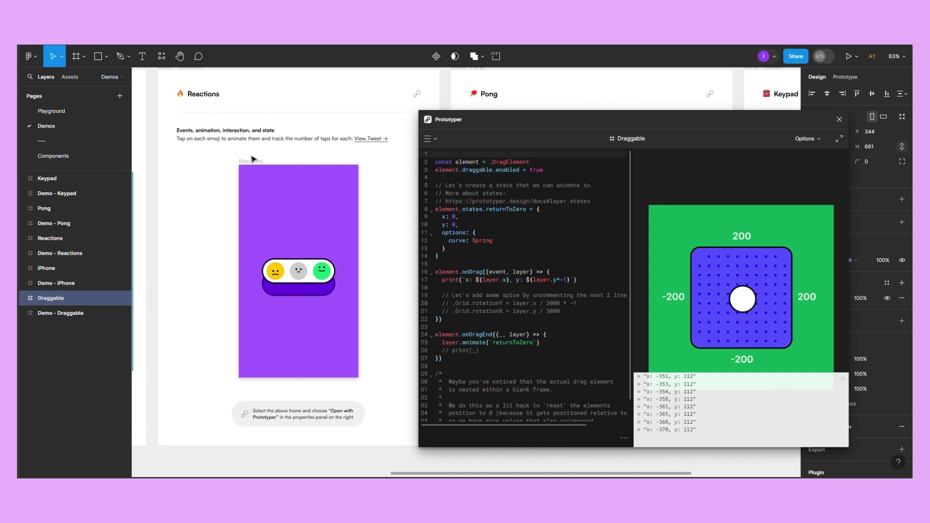
- Load the Reactions demo, tap its emojis to float copies up, then pan to Pong
click(251, 160)
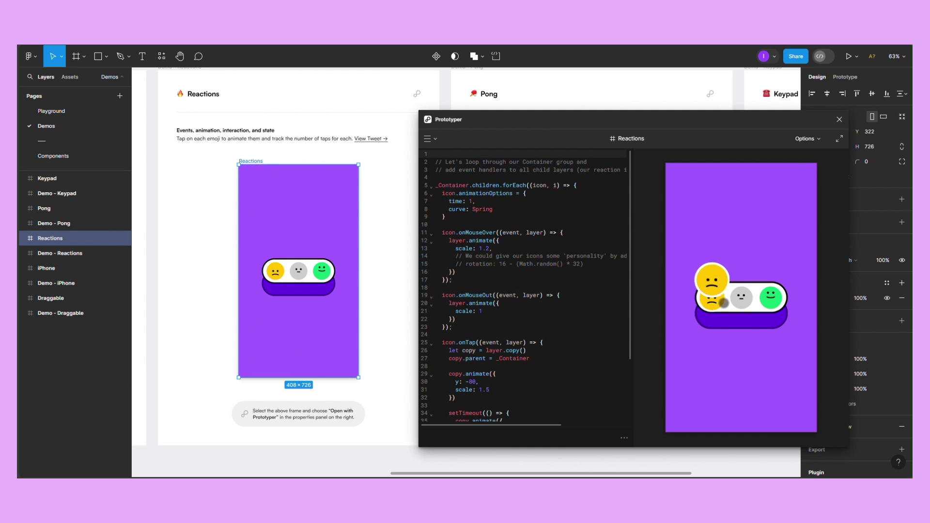
click(734, 300)
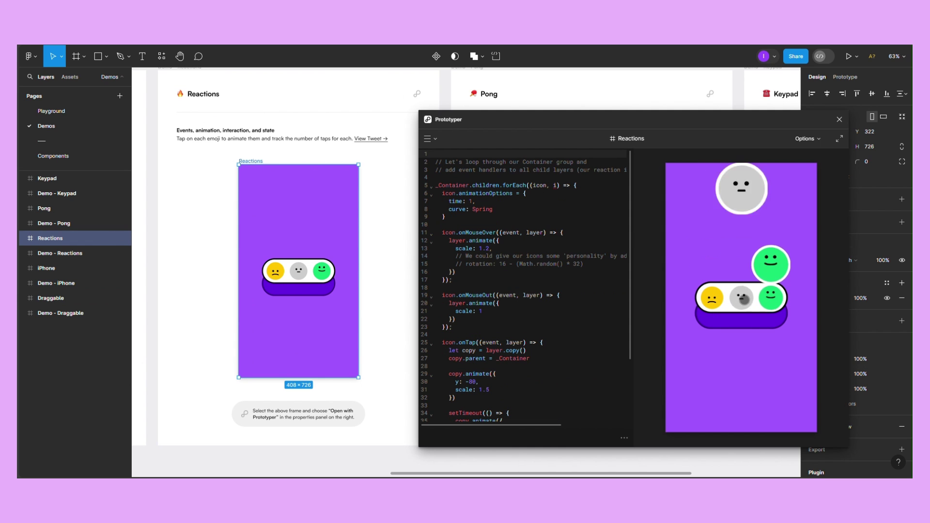
click(712, 300)
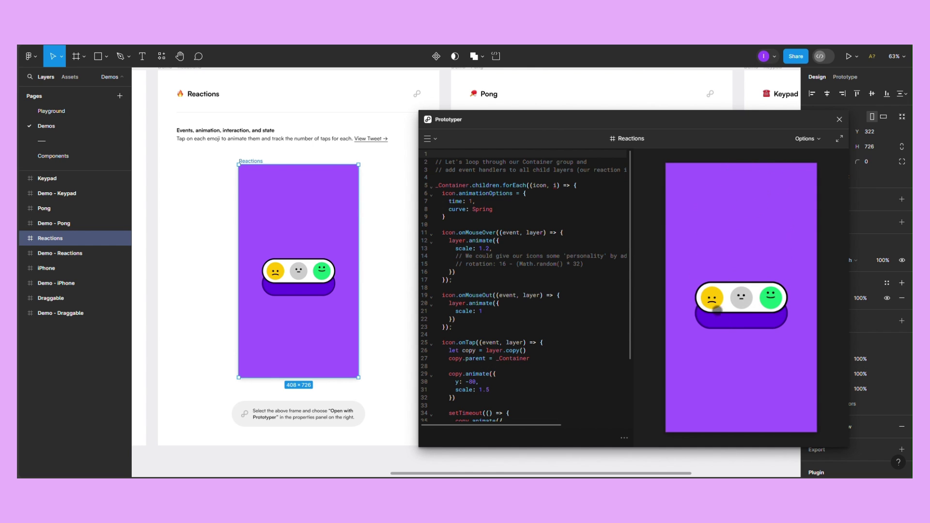
click(781, 299)
click(739, 297)
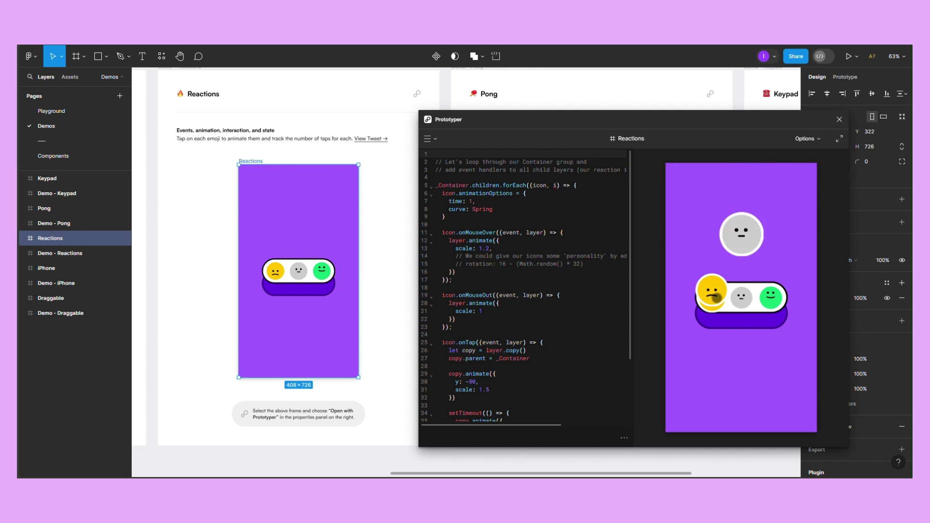
click(739, 298)
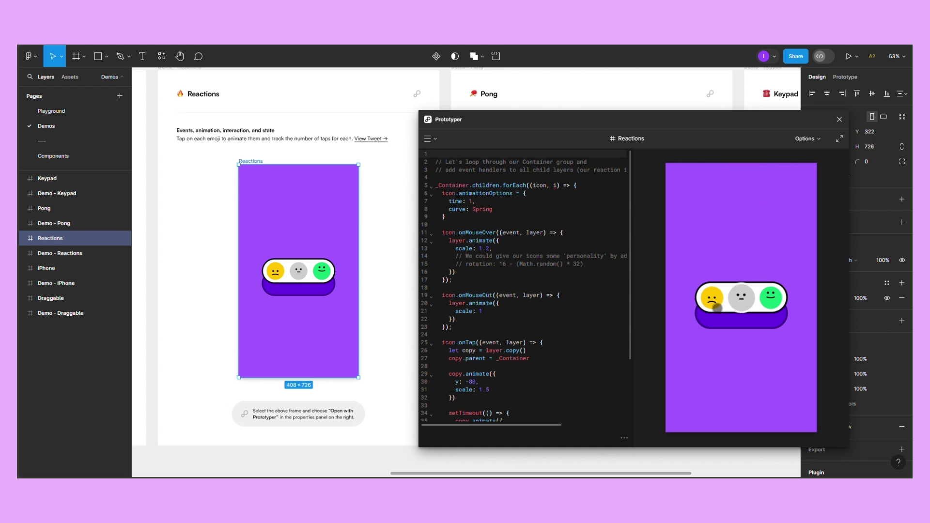
click(400, 245)
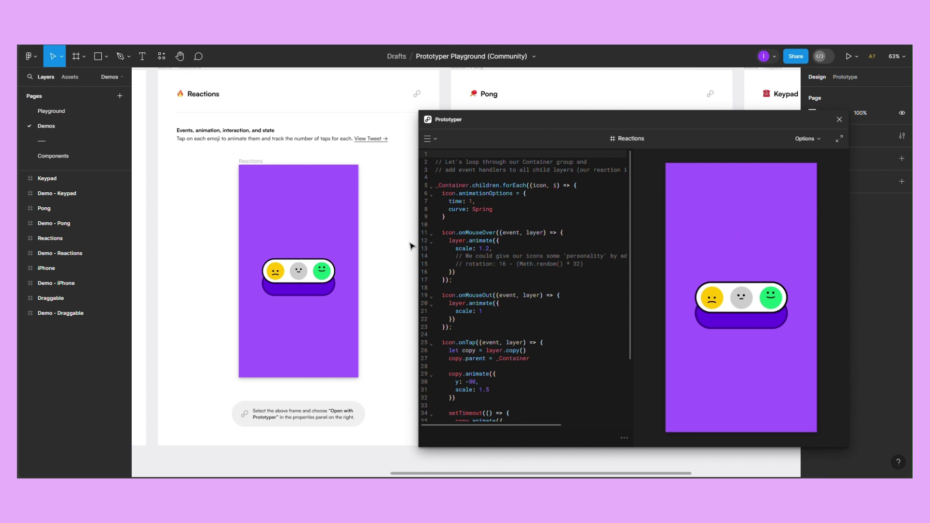
drag(402, 246, 146, 227)
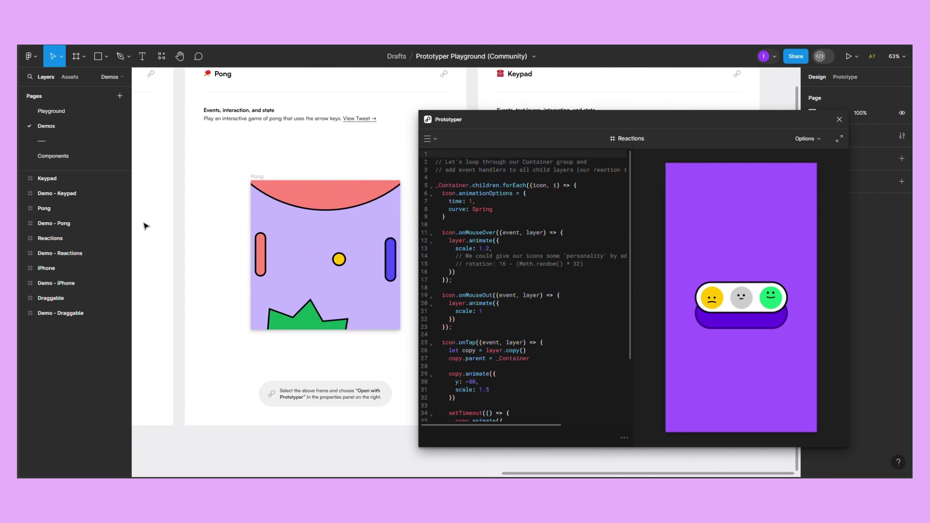
- Load the Pong frame and play it, moving the paddles with W/S and the arrow keys
click(258, 177)
key(shift+p)
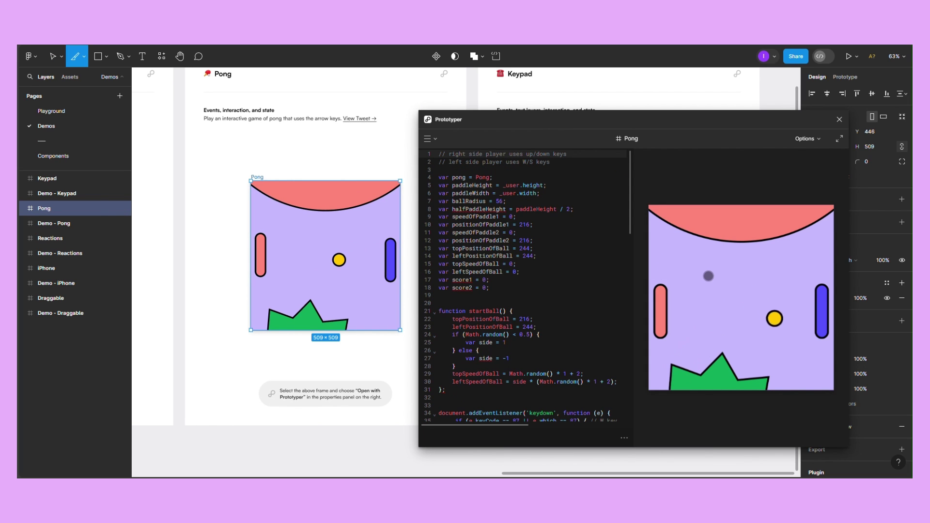
key(Down)
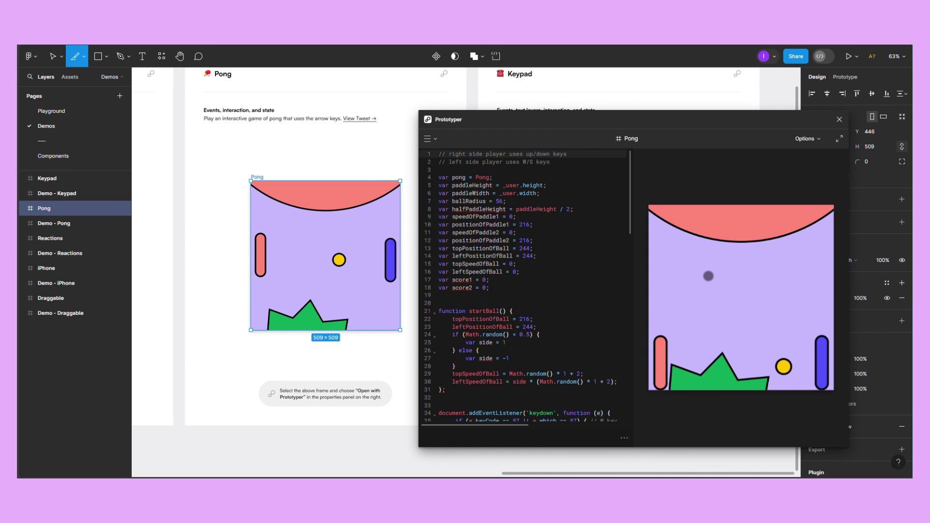
key(w)
key(Up)
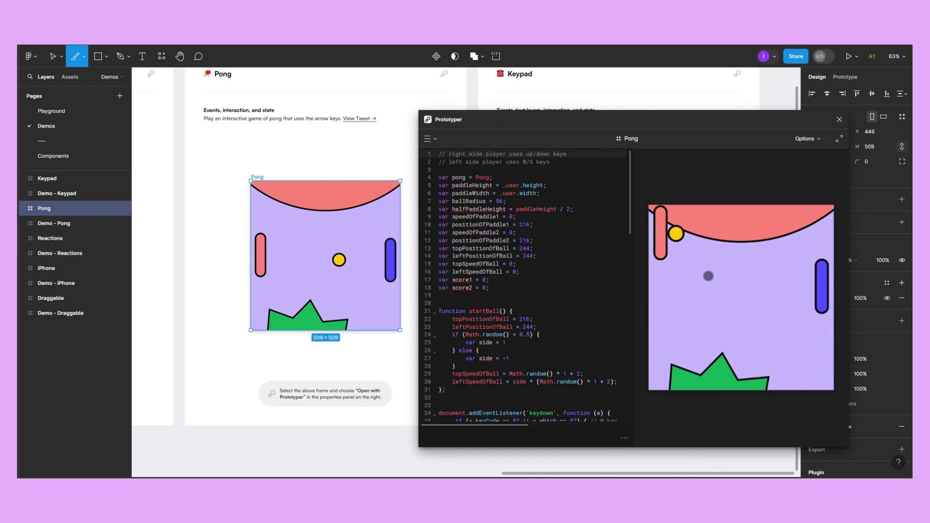
key(Down)
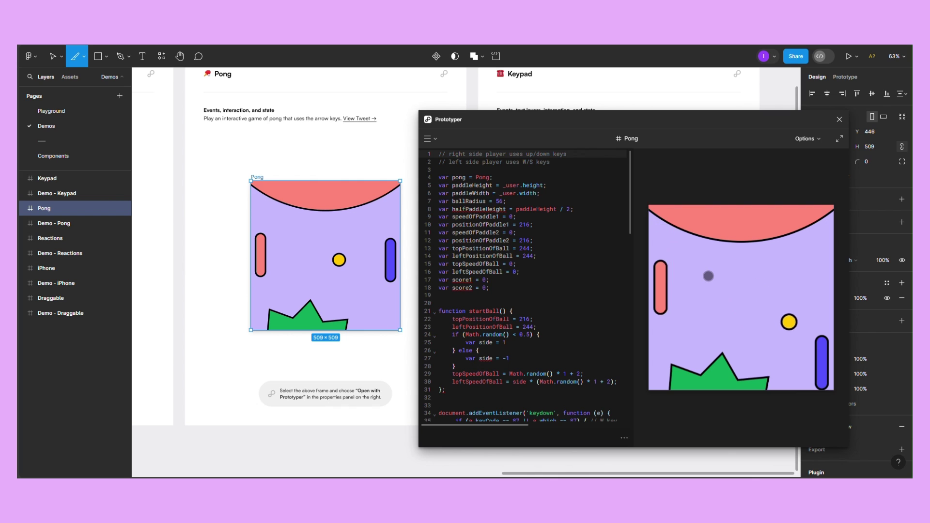
key(s)
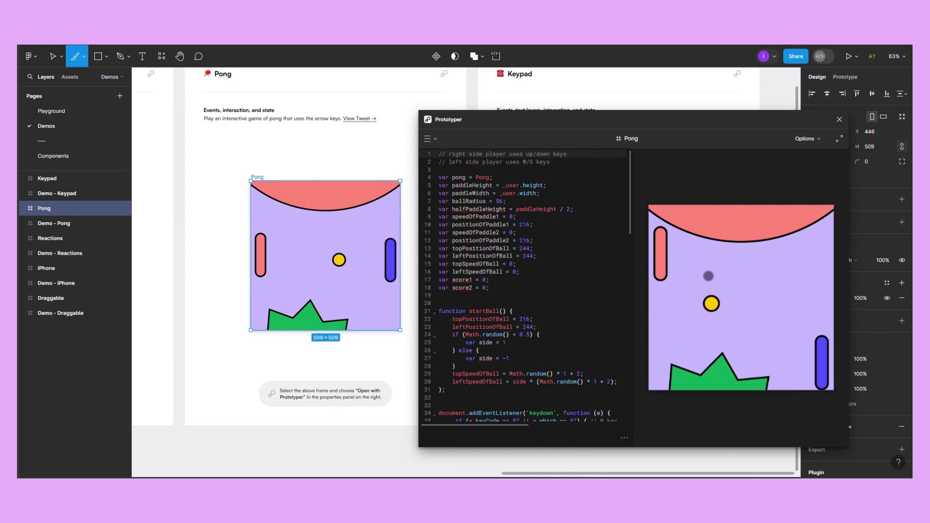
key(Up)
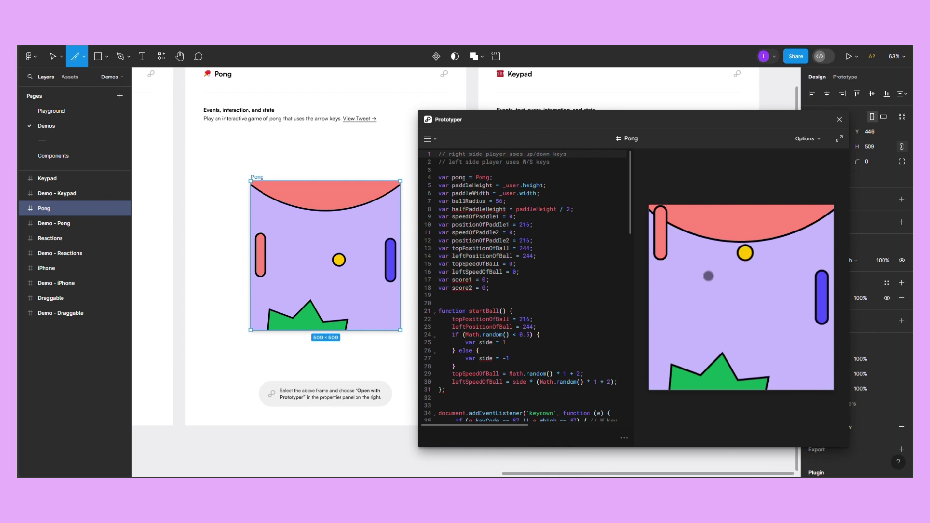
key(s)
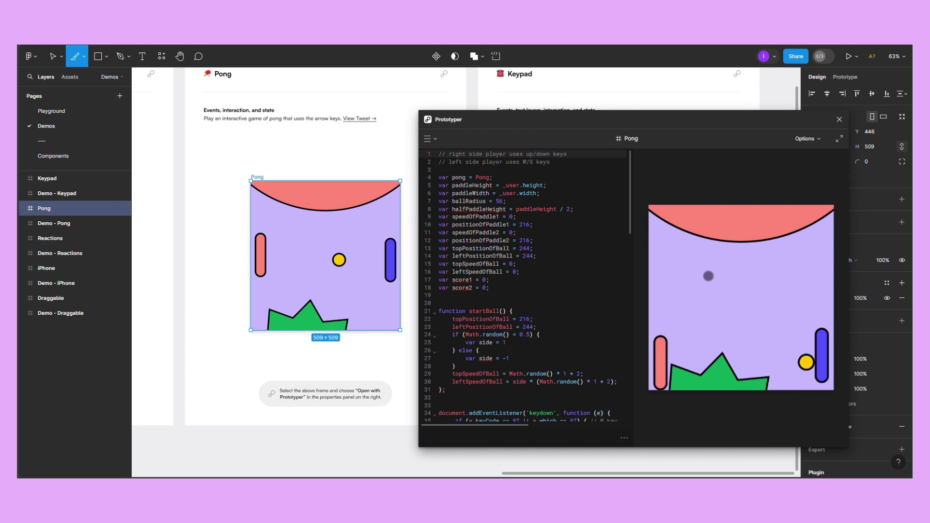
key(w)
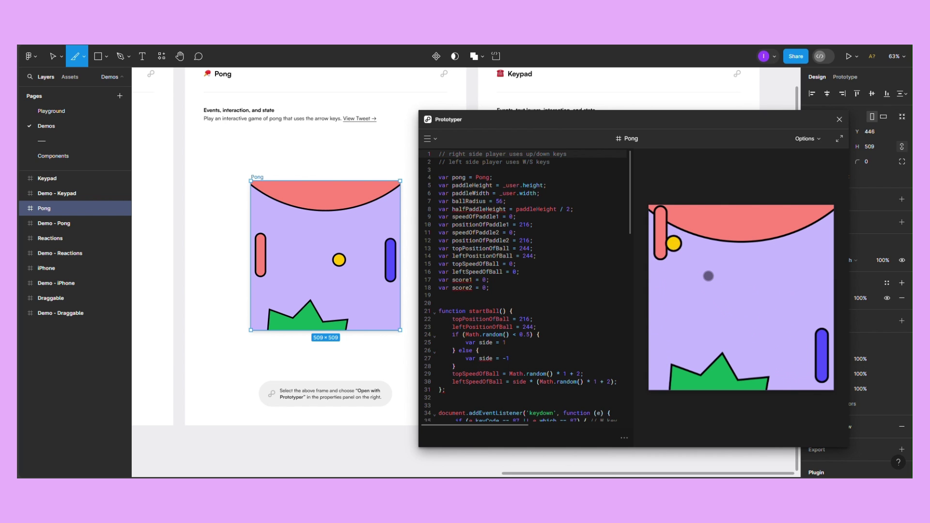
key(Up)
key(Down)
key(Down)
key(s)
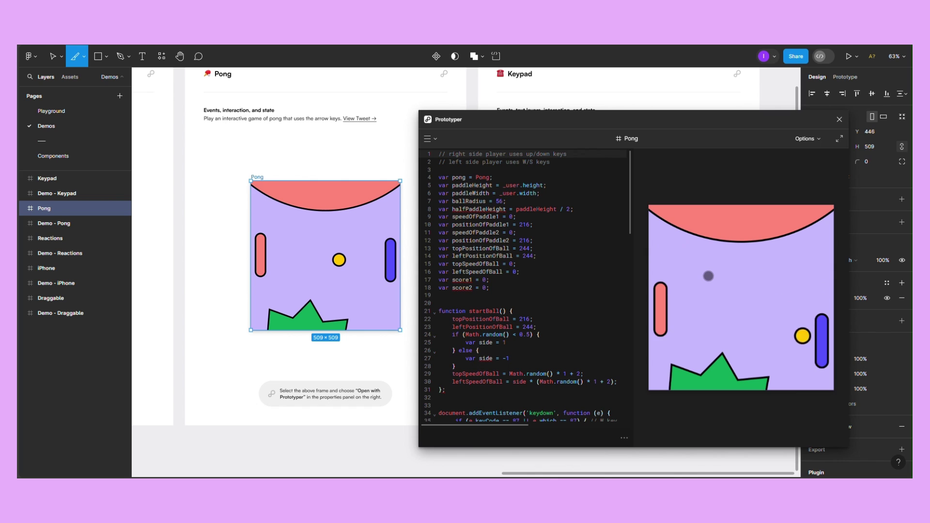
key(w)
key(w)
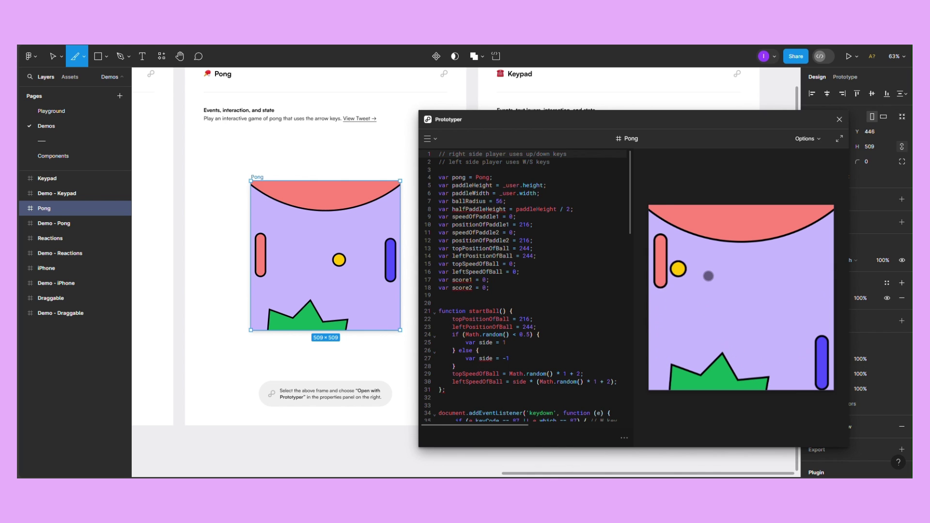
key(Up)
key(s)
key(s)
key(Up)
key(Down)
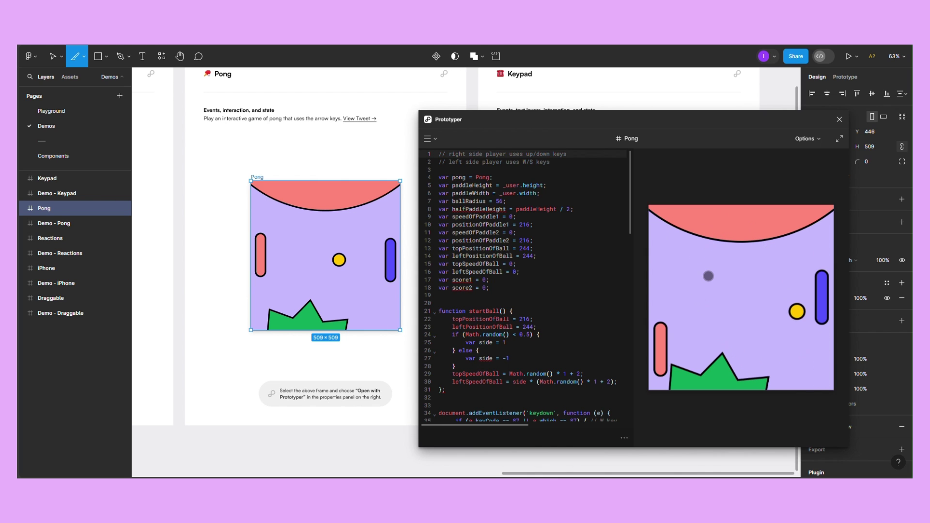
- Deselect the stray slice and pan the canvas over to the Keypad frame
click(401, 161)
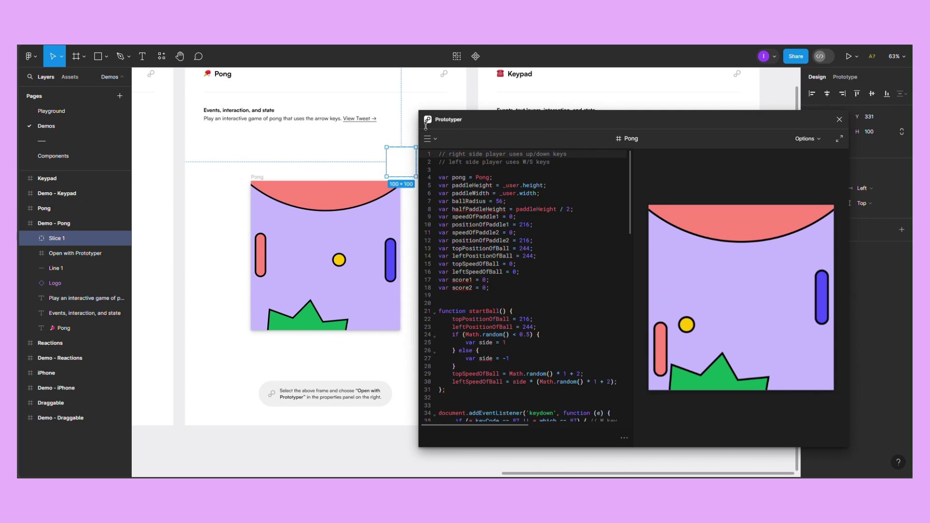
click(472, 103)
drag(472, 98, 156, 104)
- Load the Keypad demo and enter amounts: $89, a decimal, backspaces, then $360
click(239, 146)
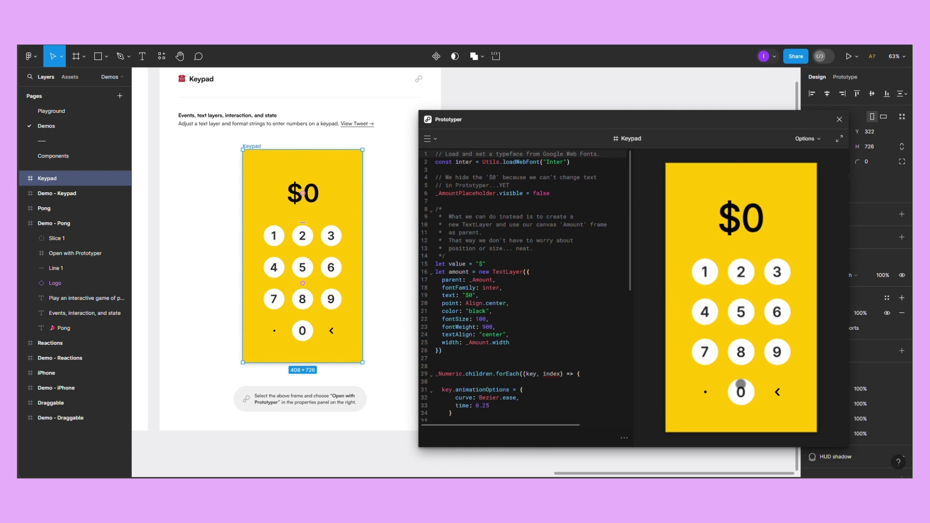
click(779, 360)
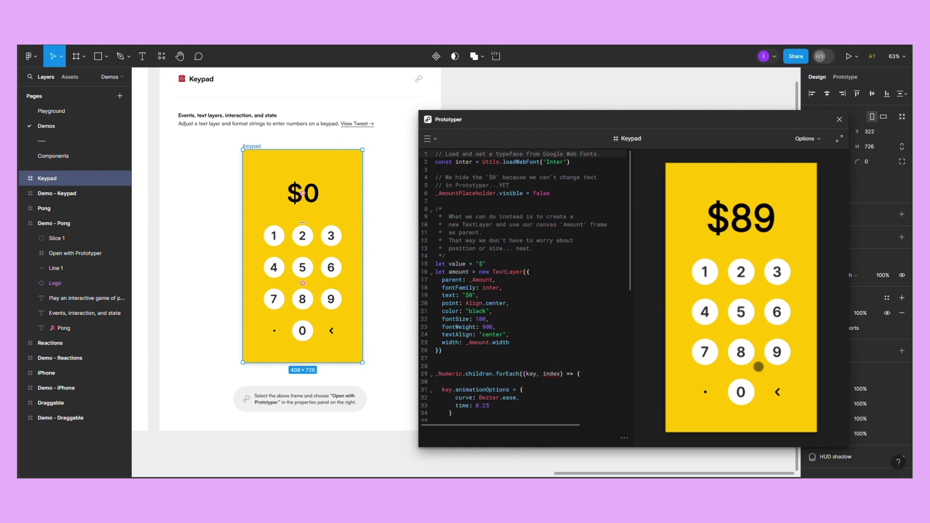
click(708, 391)
click(742, 314)
click(777, 393)
click(779, 392)
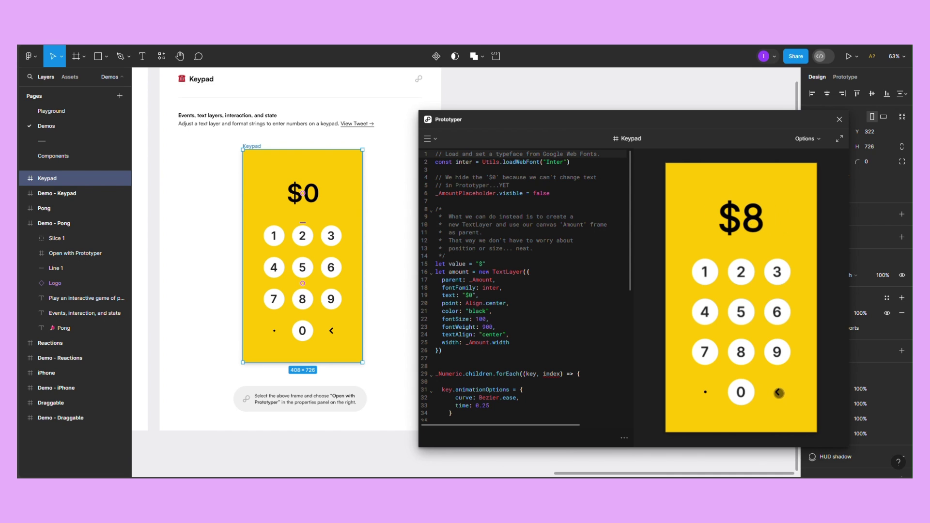
click(777, 272)
click(776, 312)
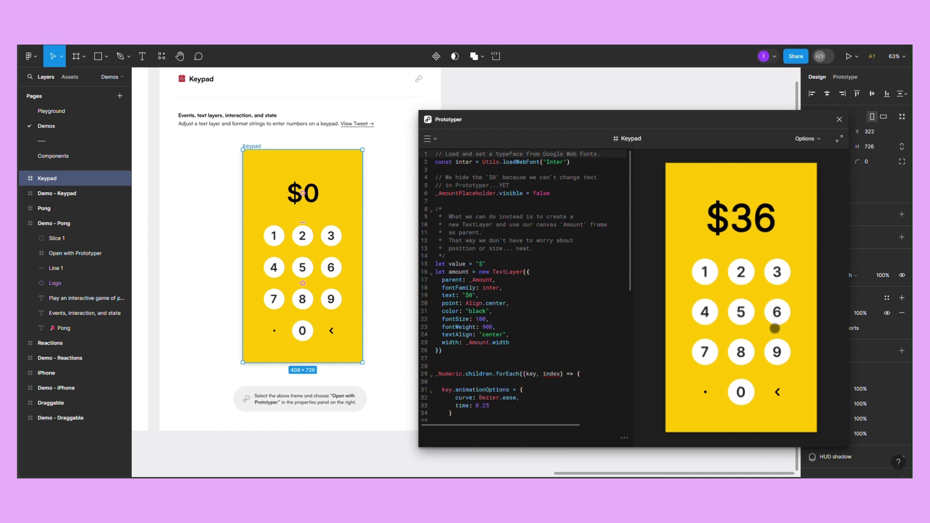
click(749, 392)
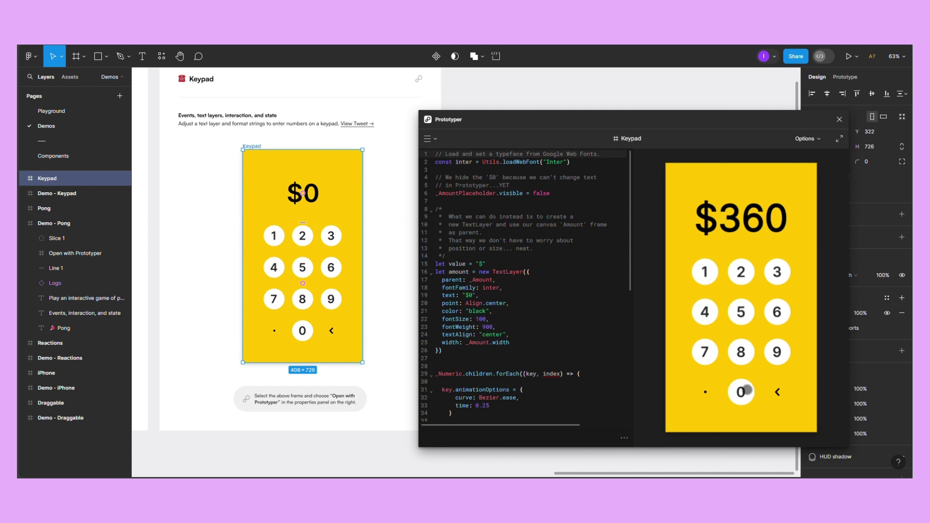